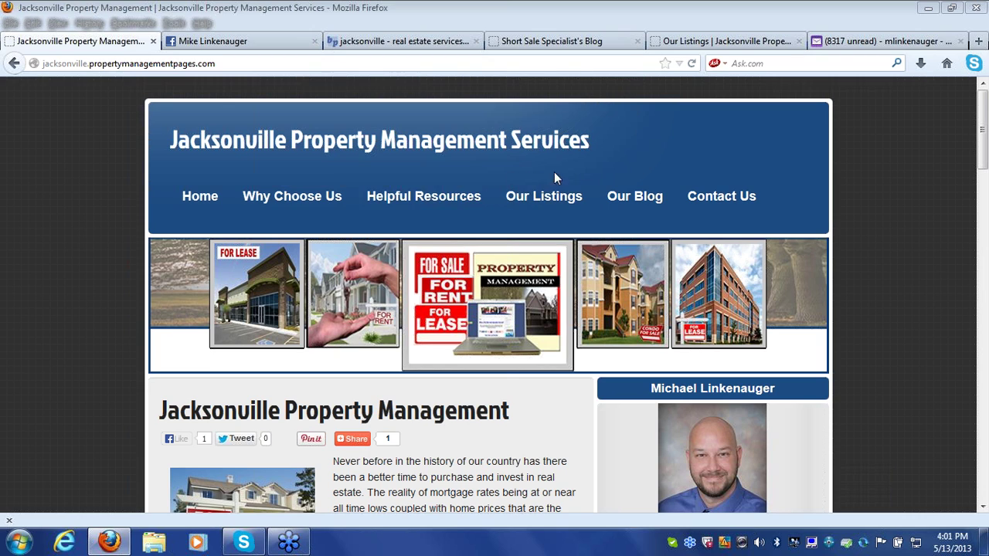
Step: Select the site's web address in the browser's address bar
{"action": "mouse_move", "coordinate": [713, 195]}
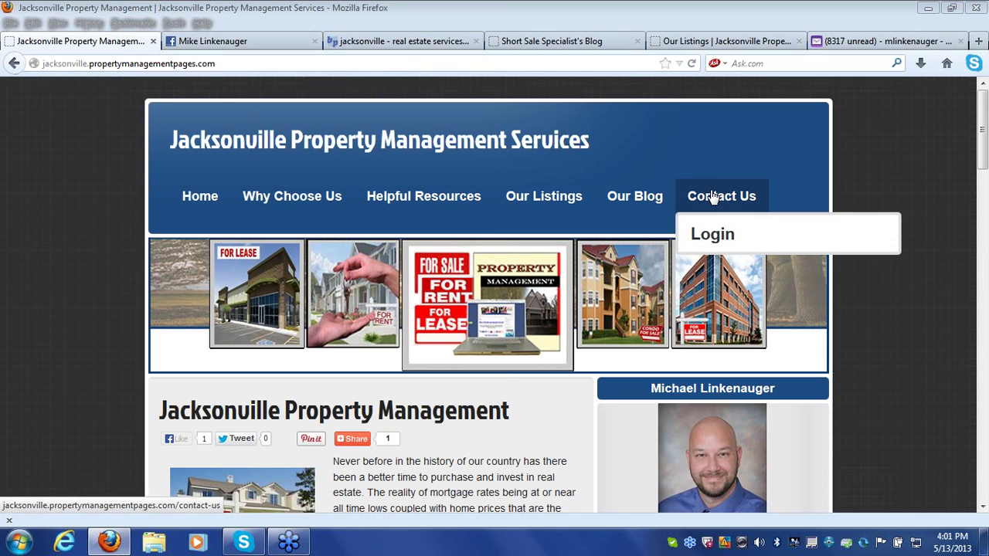
{"action": "left_click", "coordinate": [208, 64]}
{"action": "left_click", "coordinate": [224, 65]}
{"action": "double_click", "coordinate": [229, 66]}
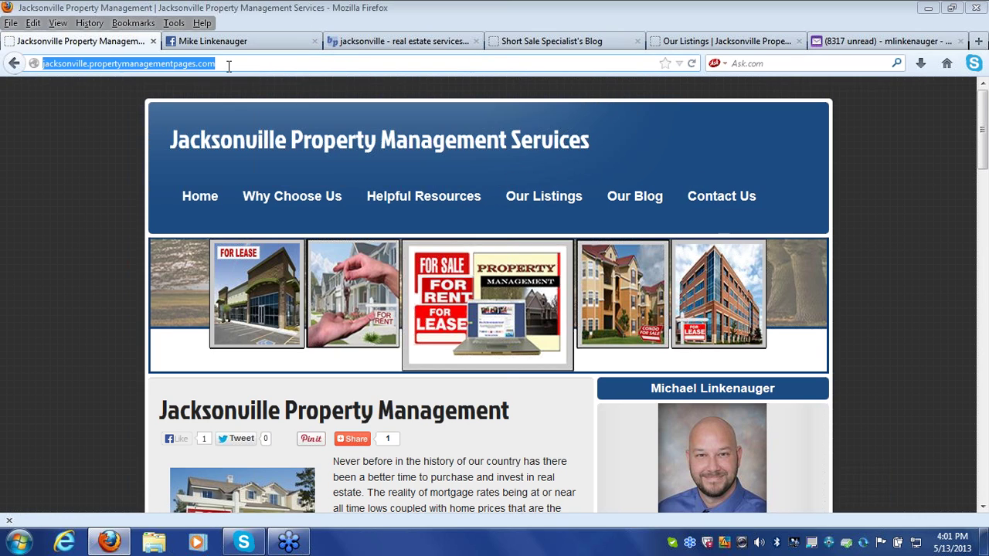
Step: Log in to the WordPress admin area through the Login link under Contact Us
{"action": "mouse_move", "coordinate": [730, 198]}
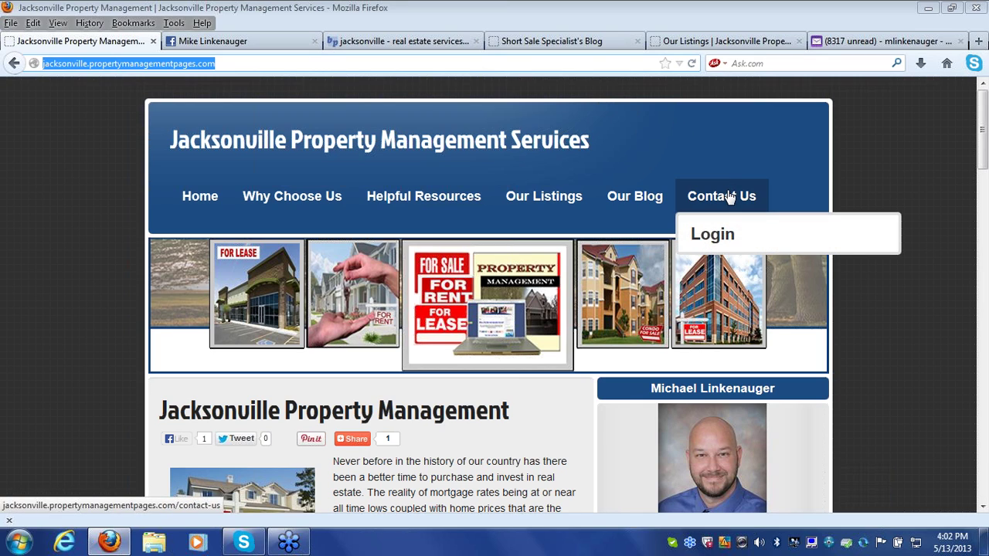
{"action": "left_click", "coordinate": [711, 237]}
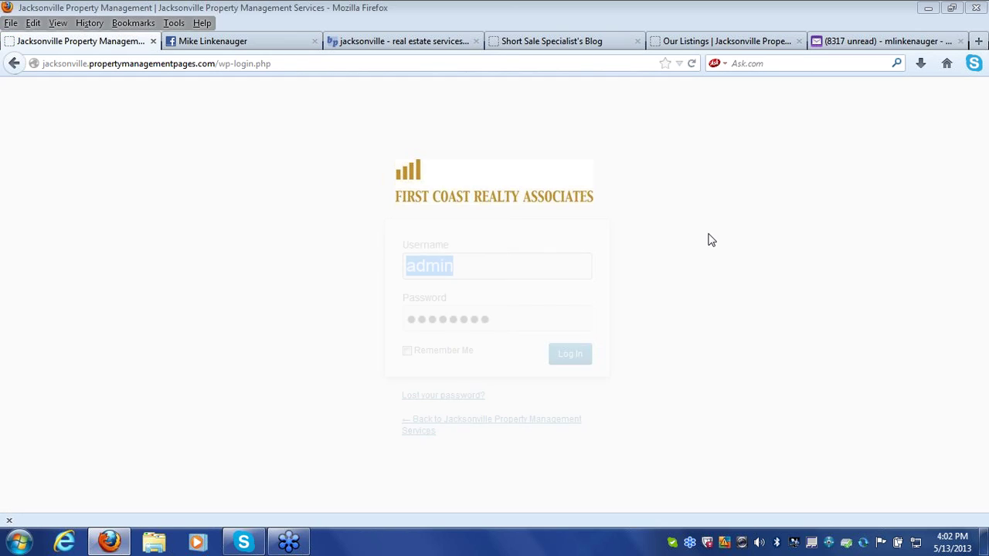
{"action": "left_click", "coordinate": [485, 270]}
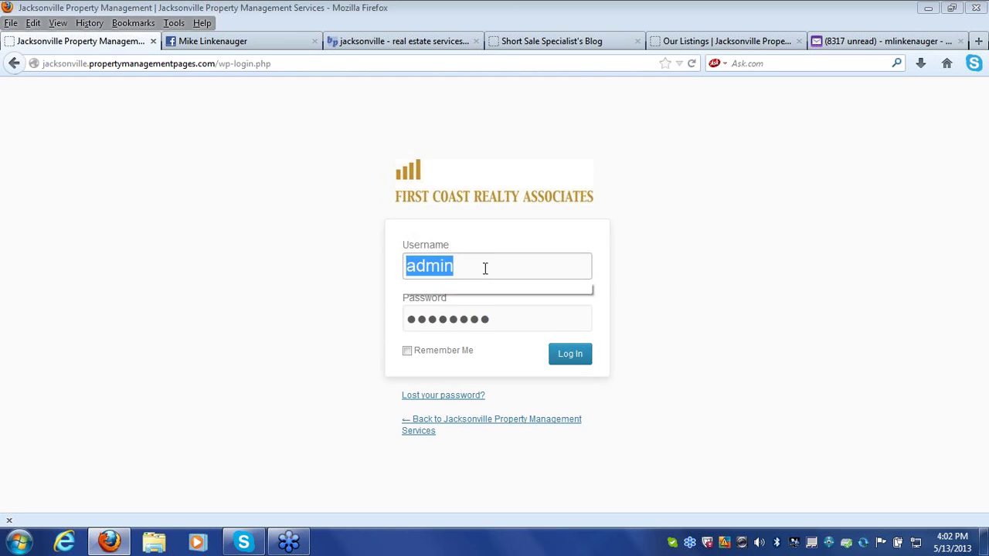
{"action": "left_click", "coordinate": [671, 300]}
{"action": "left_click", "coordinate": [582, 359]}
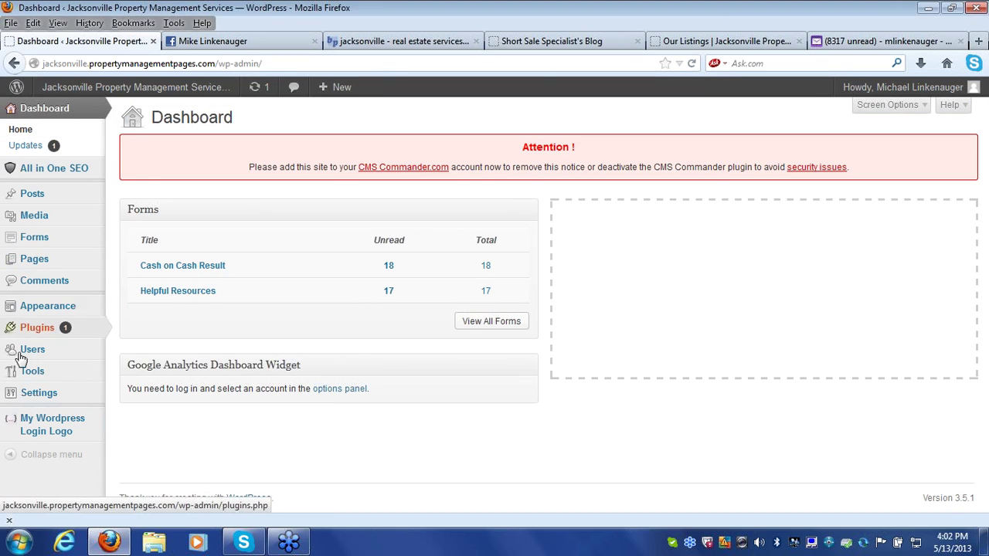
Step: Look over the Our Listings and Our Blog pages, then open the Pages list from the Dashboard
{"action": "mouse_move", "coordinate": [43, 306]}
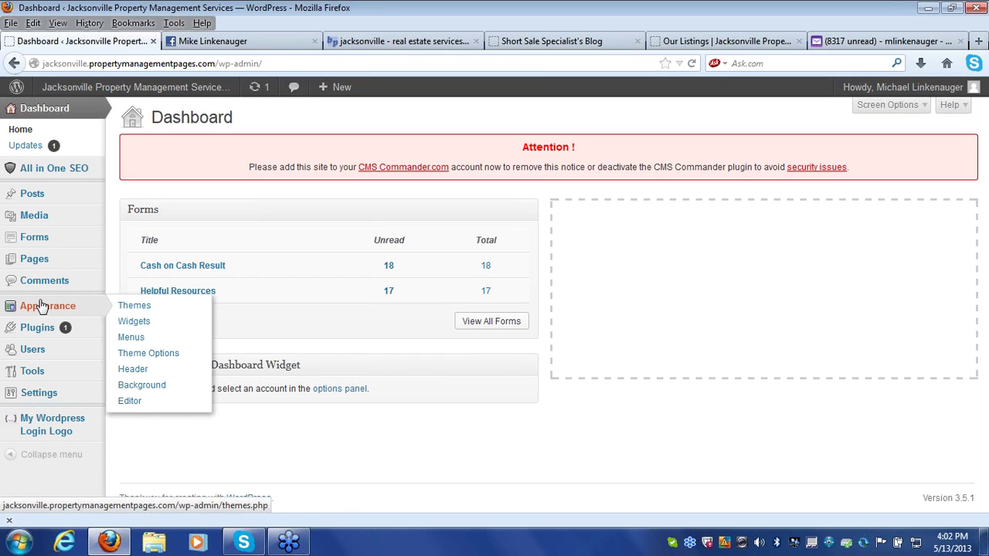
{"action": "mouse_move", "coordinate": [45, 230]}
{"action": "mouse_move", "coordinate": [42, 198]}
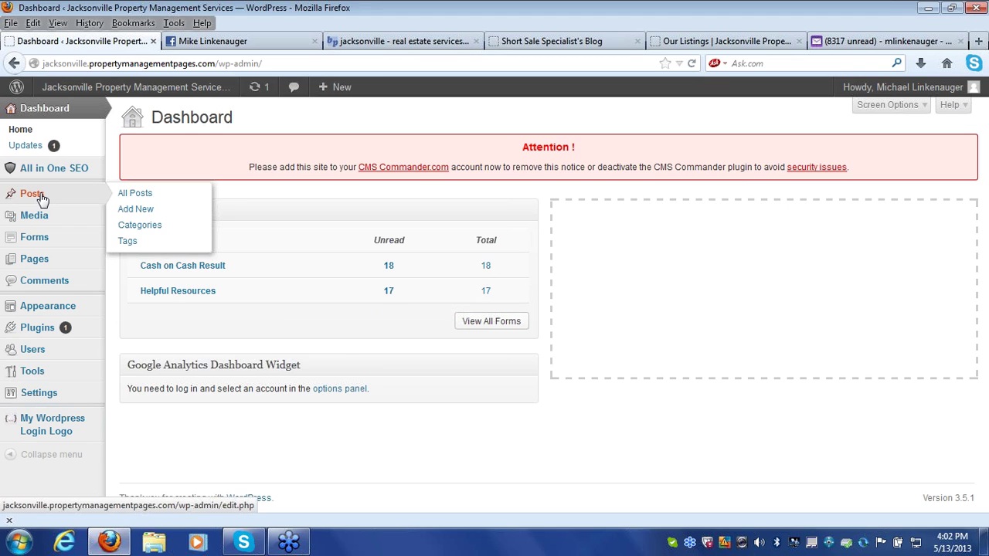
{"action": "left_click", "coordinate": [698, 40]}
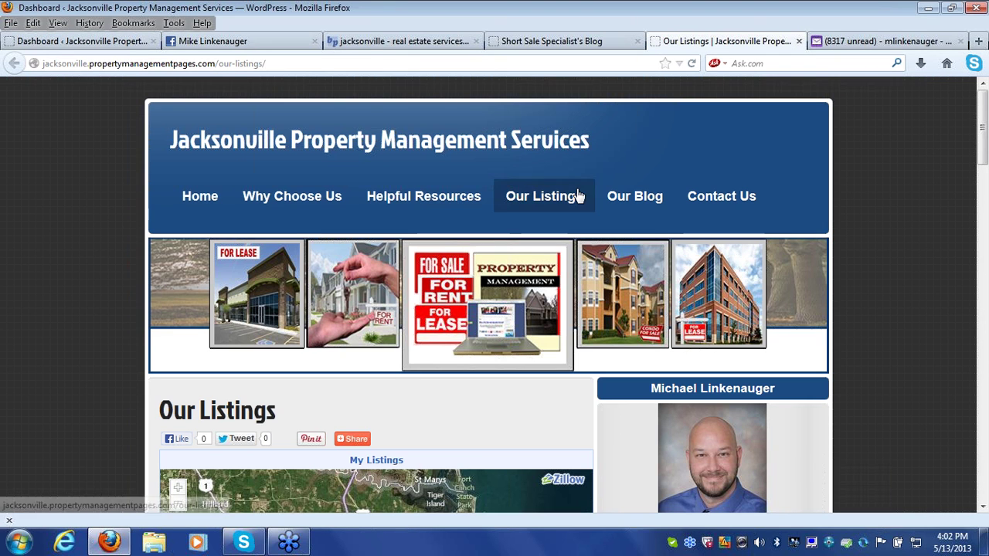
{"action": "left_click", "coordinate": [648, 199]}
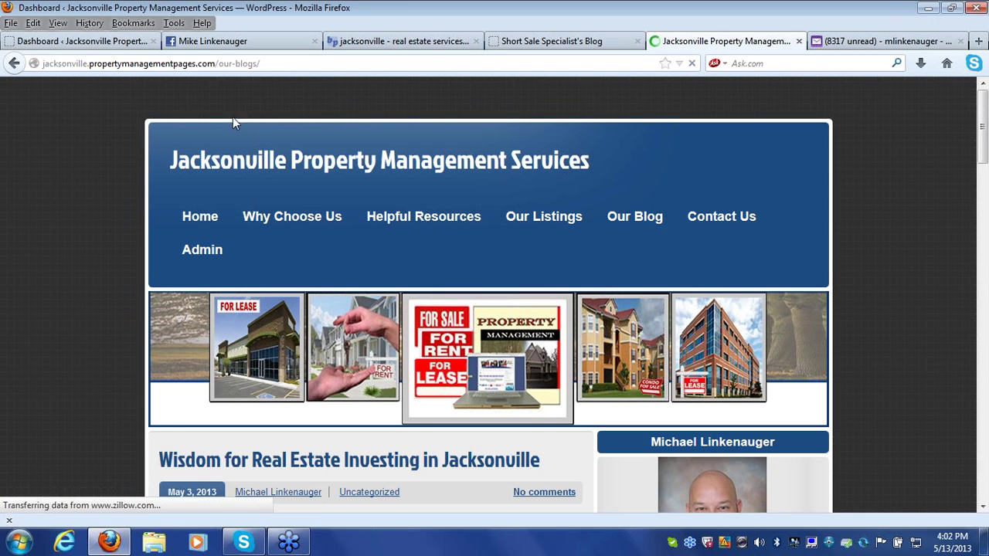
{"action": "left_click", "coordinate": [97, 42]}
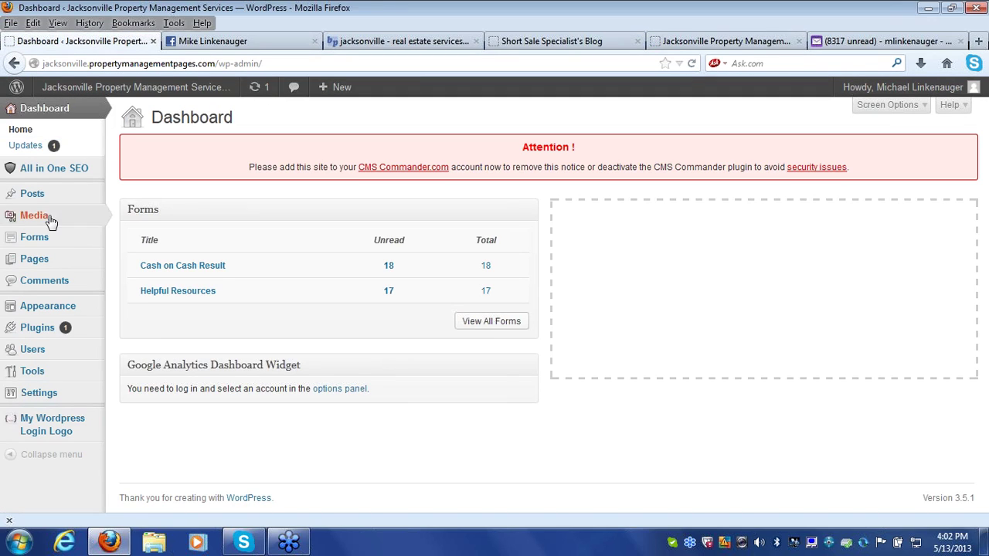
{"action": "mouse_move", "coordinate": [33, 265]}
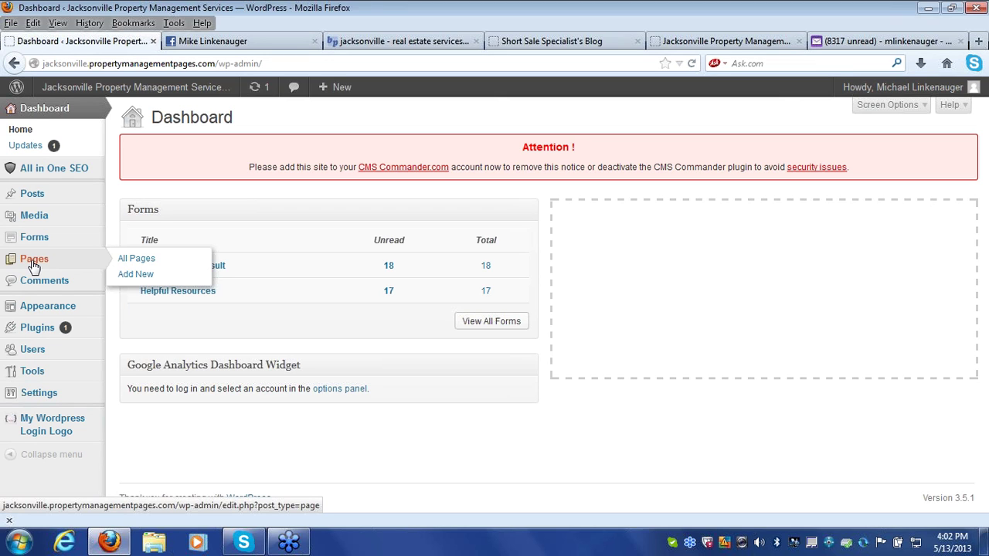
{"action": "left_click", "coordinate": [33, 265]}
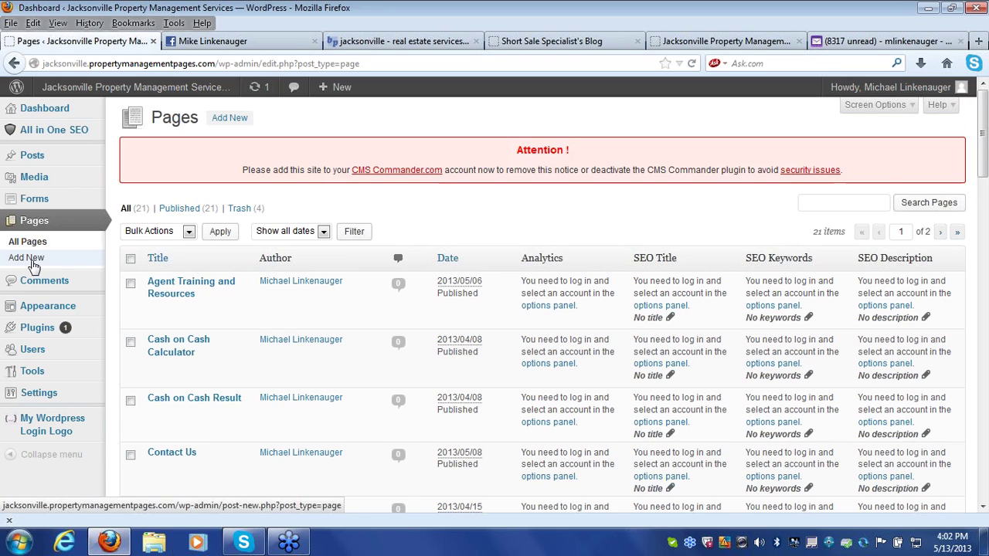
Step: Scroll down the 21-page list and open the Craiglist Ad page for editing
{"action": "left_click_drag", "start_coordinate": [983, 139], "coordinate": [943, 131]}
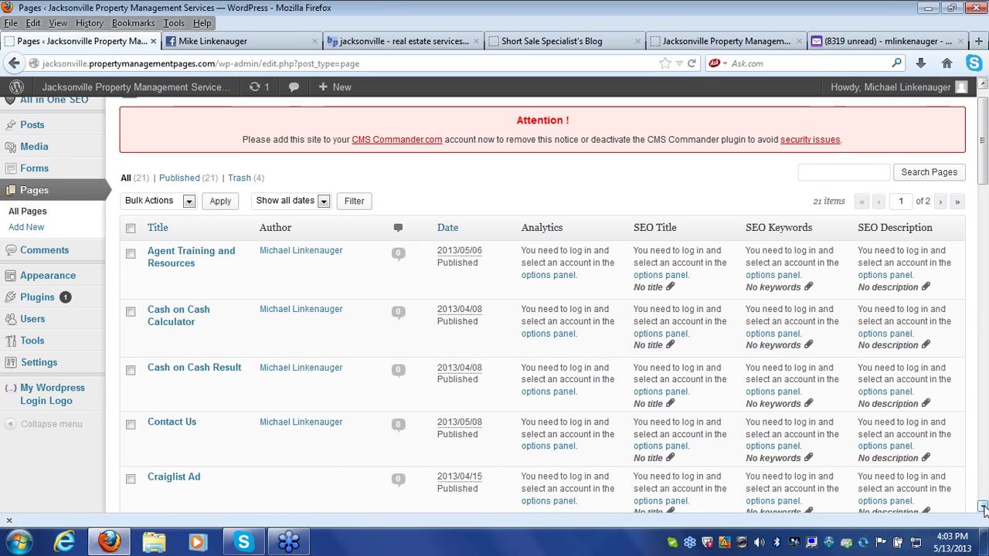
{"action": "scroll", "coordinate": [985, 499], "scroll_direction": "down", "scroll_amount": 1}
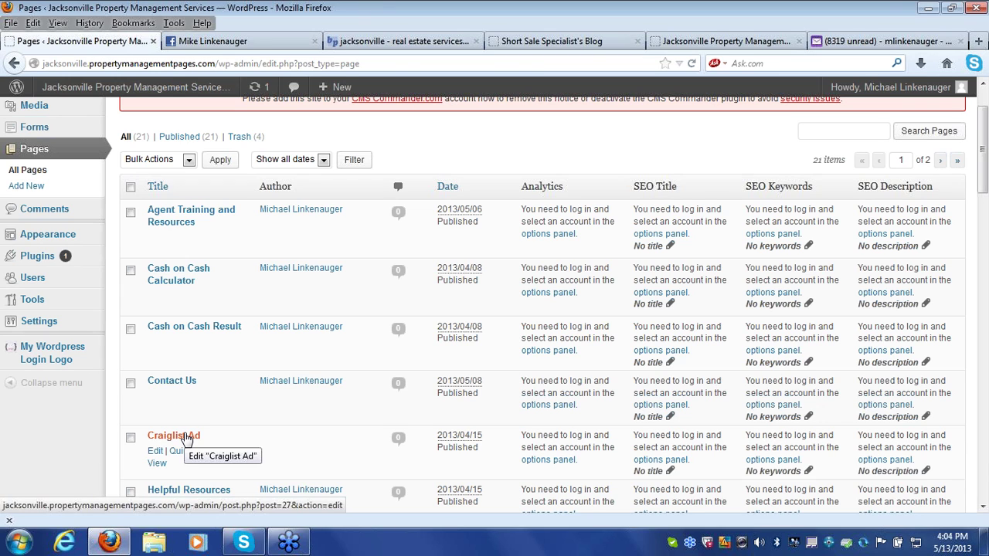
{"action": "left_click", "coordinate": [186, 437]}
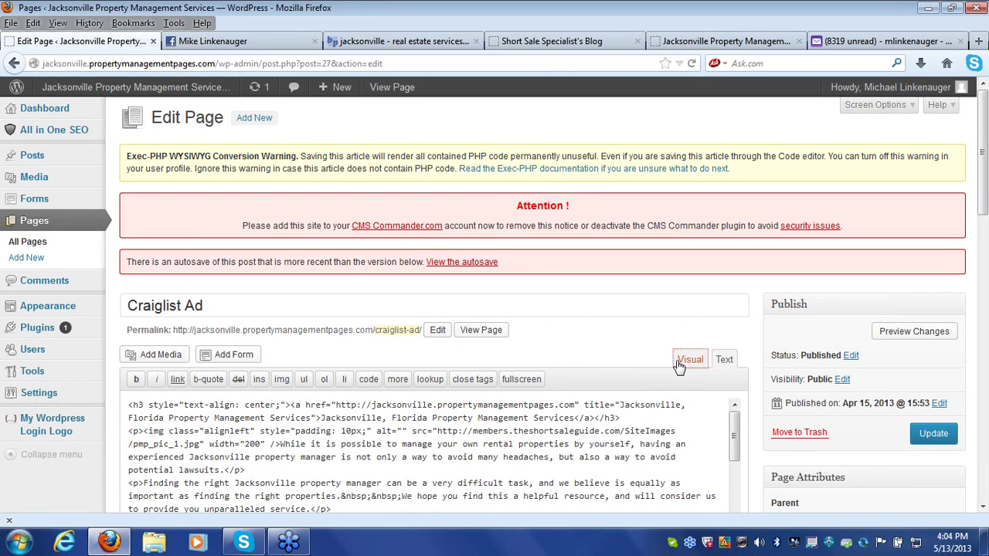
{"action": "left_click", "coordinate": [680, 364]}
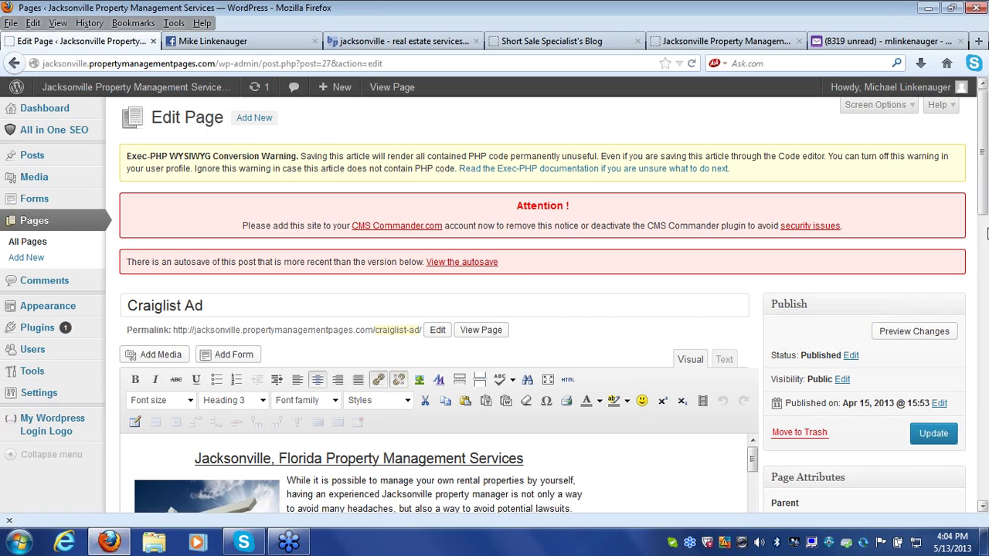
{"action": "left_click_drag", "start_coordinate": [986, 233], "coordinate": [986, 253]}
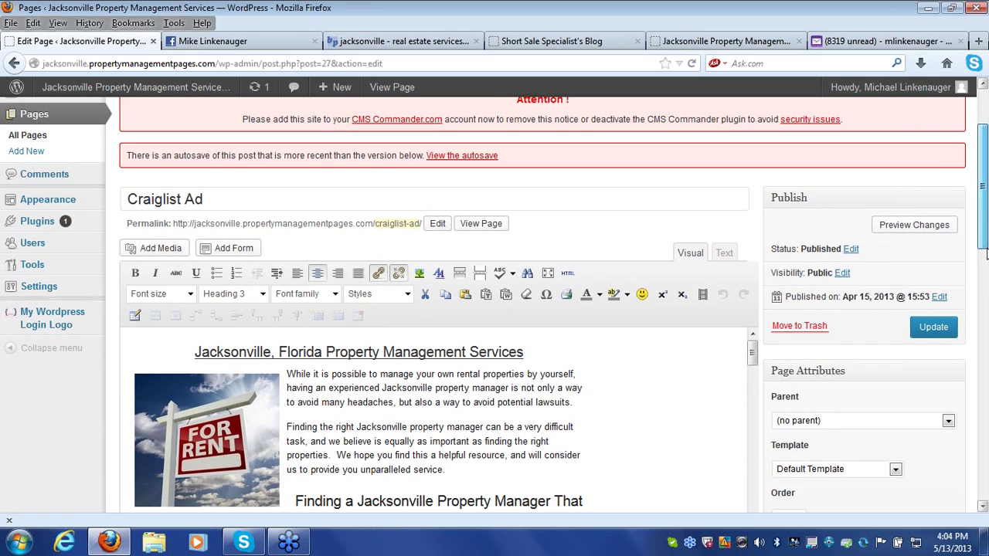
{"action": "left_click_drag", "start_coordinate": [986, 255], "coordinate": [986, 269]}
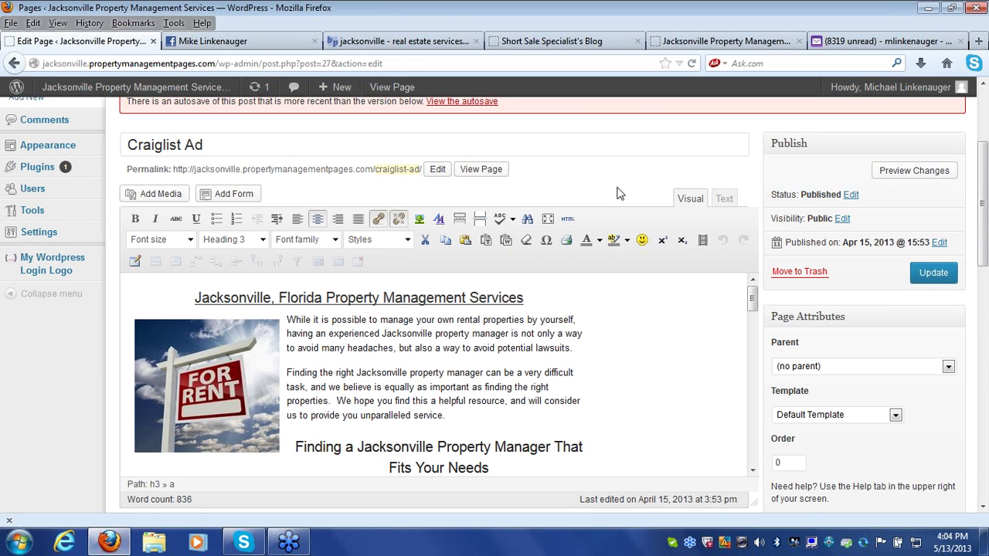
{"action": "left_click_drag", "start_coordinate": [750, 304], "coordinate": [746, 455]}
{"action": "mouse_move", "coordinate": [754, 467]}
{"action": "left_mouse_down"}
{"action": "mouse_move", "coordinate": [741, 401]}
{"action": "mouse_move", "coordinate": [734, 435]}
{"action": "mouse_move", "coordinate": [734, 297]}
{"action": "left_mouse_up"}
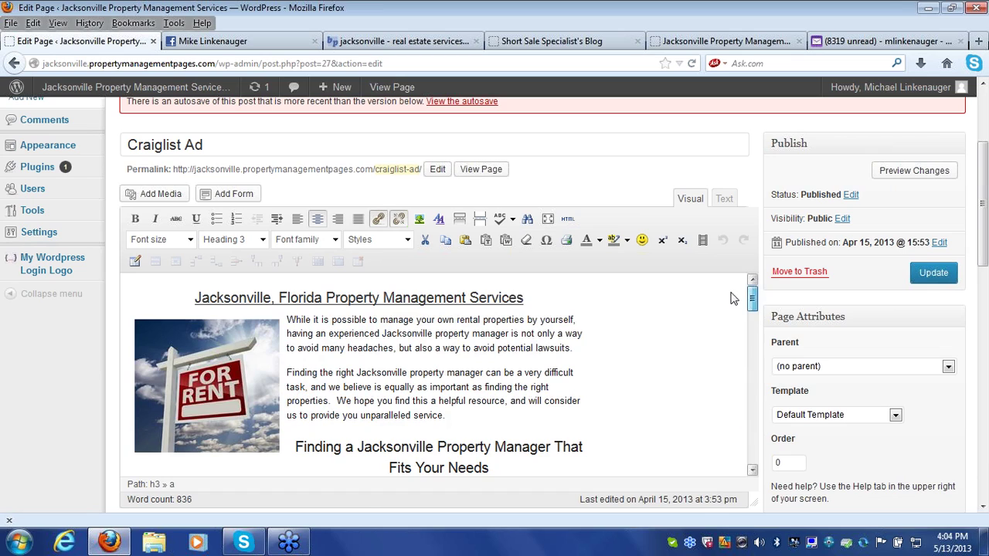
{"action": "triple_click", "coordinate": [454, 300]}
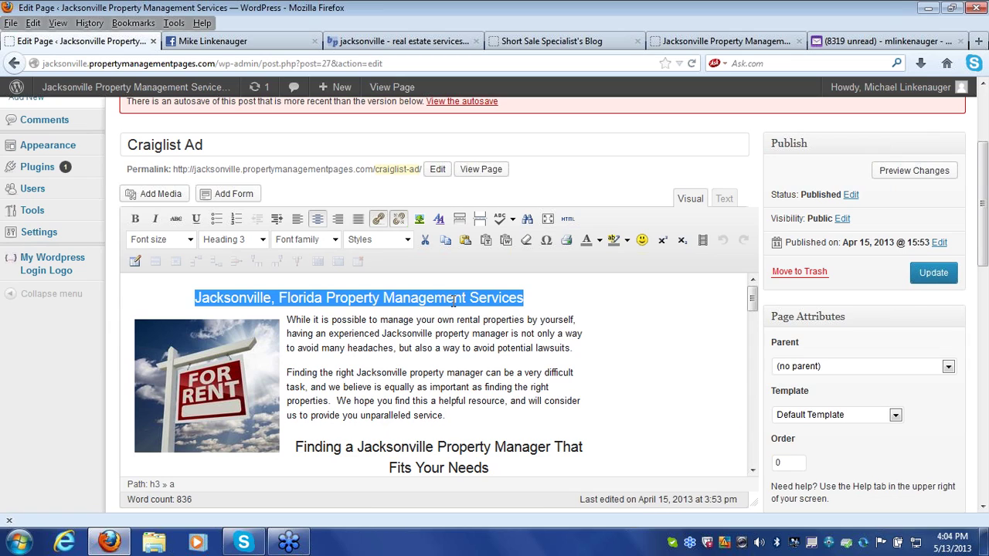
{"action": "key", "text": "ctrl+u"}
{"action": "left_click", "coordinate": [587, 308]}
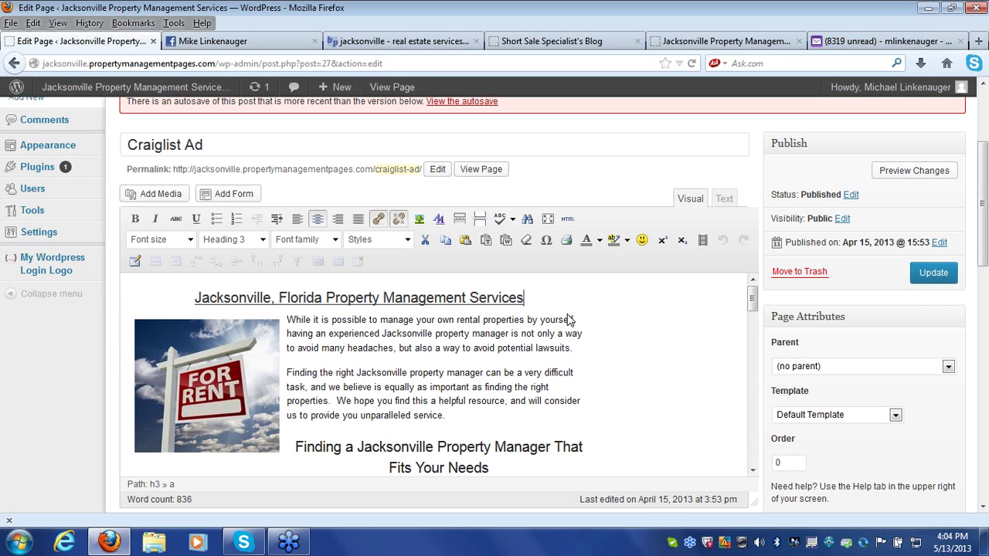
{"action": "left_click", "coordinate": [724, 200]}
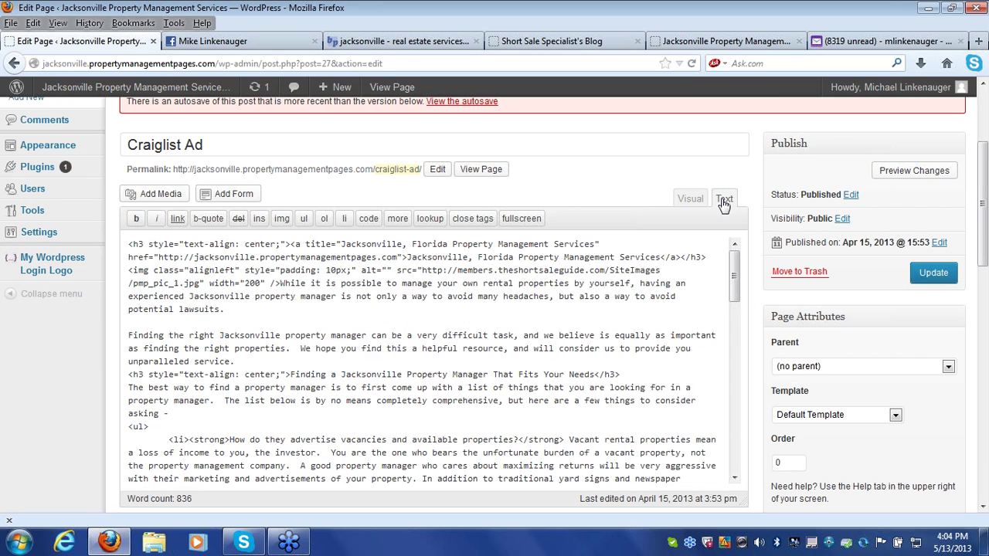
Step: Copy the Craiglist Ad page's entire HTML source, then go to the backpage.com tab
{"action": "left_click_drag", "start_coordinate": [734, 274], "coordinate": [736, 479]}
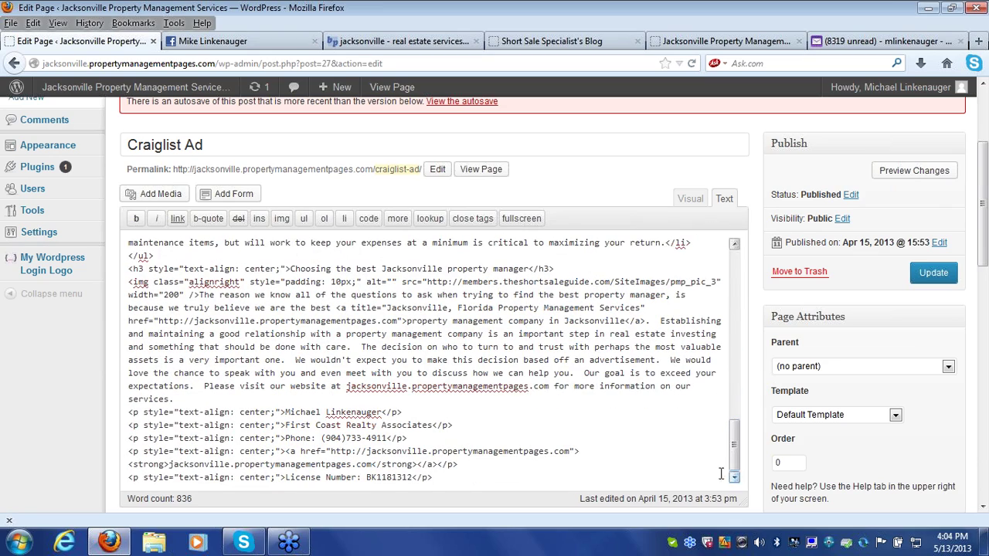
{"action": "left_click_drag", "start_coordinate": [625, 478], "coordinate": [116, 217]}
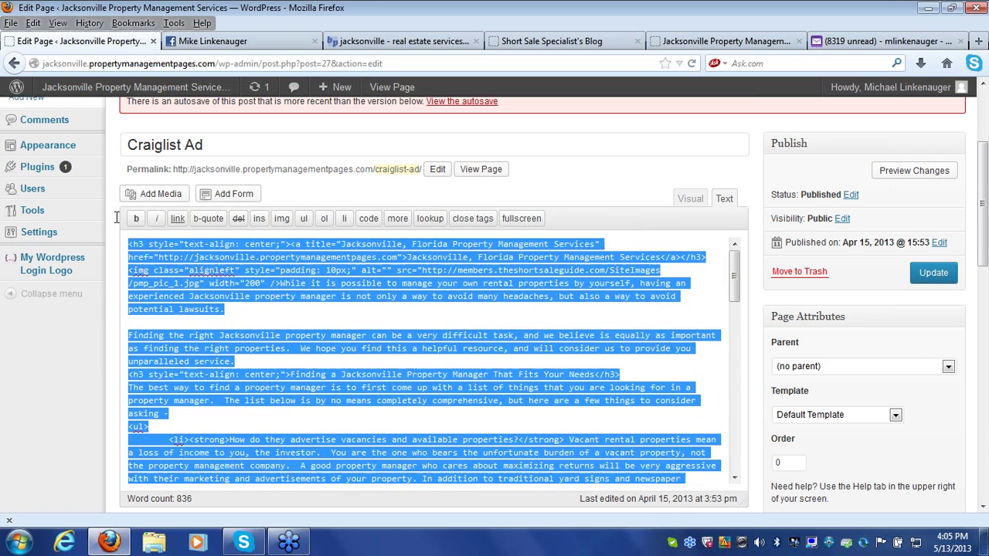
{"action": "right_click", "coordinate": [164, 272]}
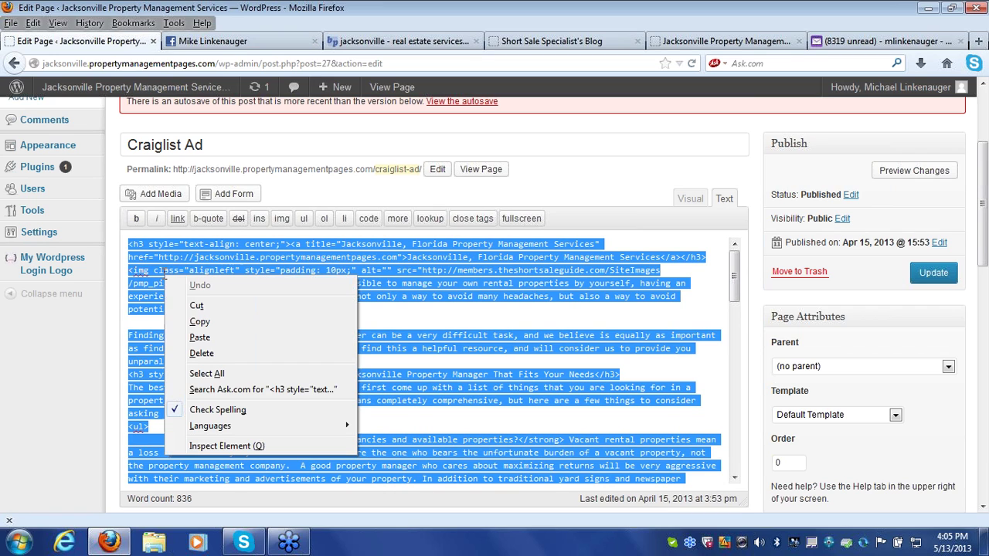
{"action": "left_click", "coordinate": [199, 322]}
{"action": "right_click", "coordinate": [199, 283]}
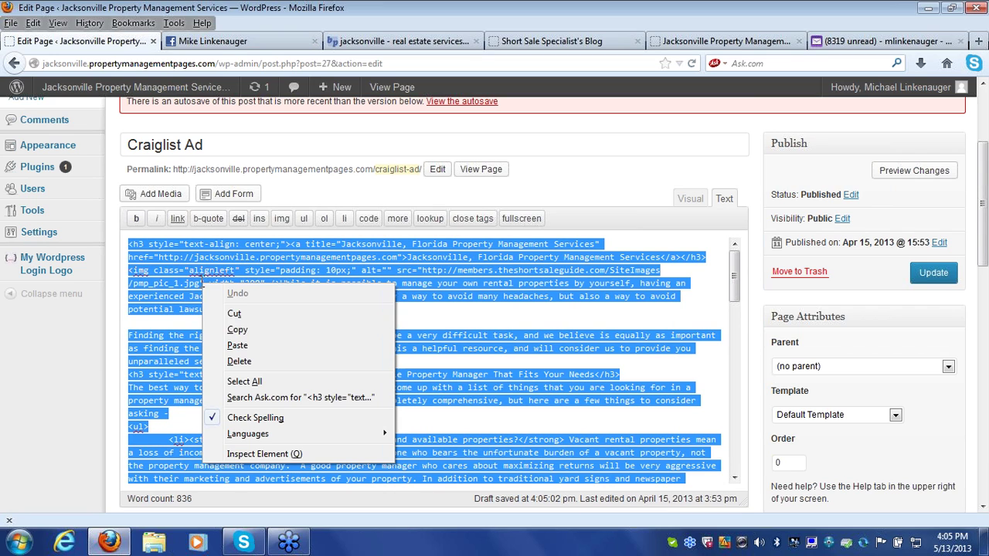
{"action": "left_click", "coordinate": [235, 326]}
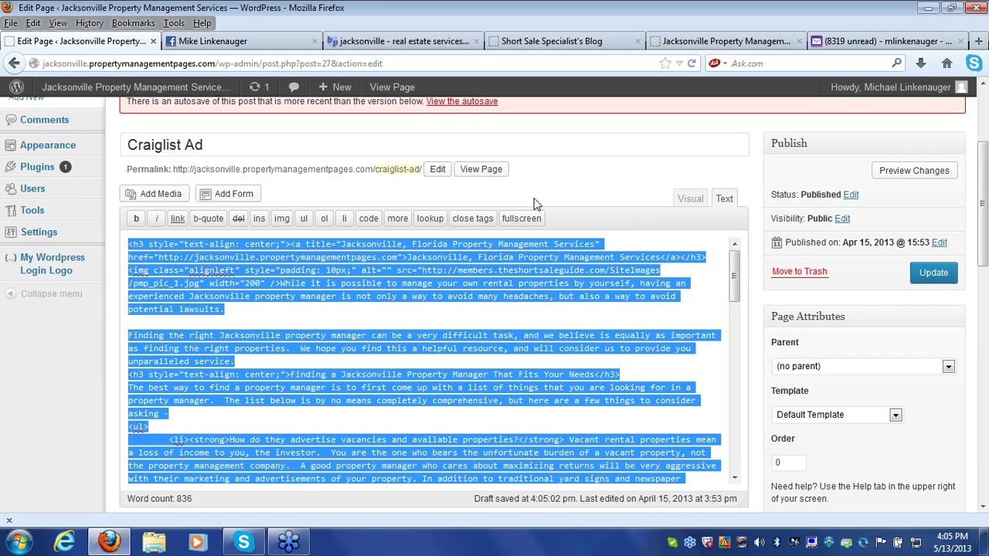
{"action": "left_click", "coordinate": [457, 46]}
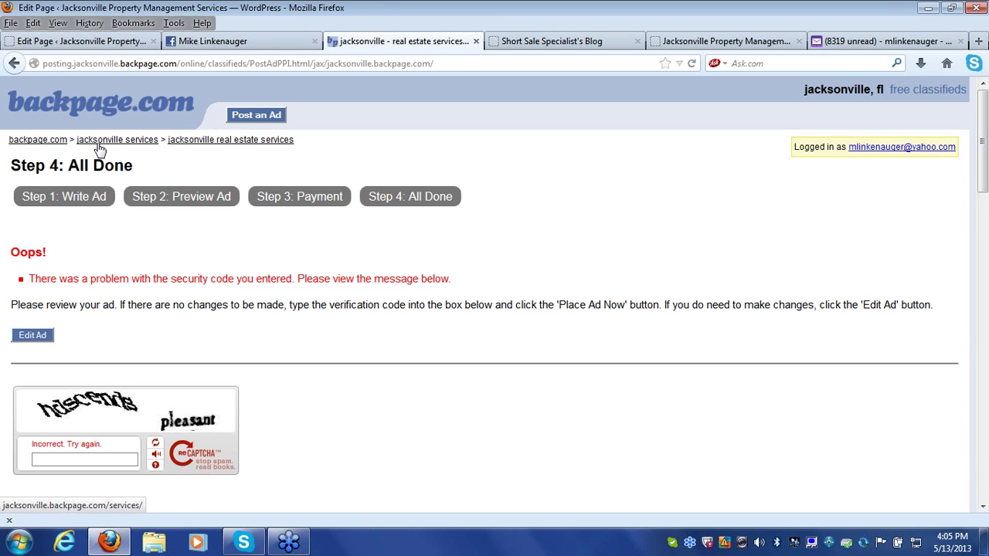
Step: Go to Jacksonville backpage.com, open real estate services listings, and start posting an ad
{"action": "left_click", "coordinate": [54, 145]}
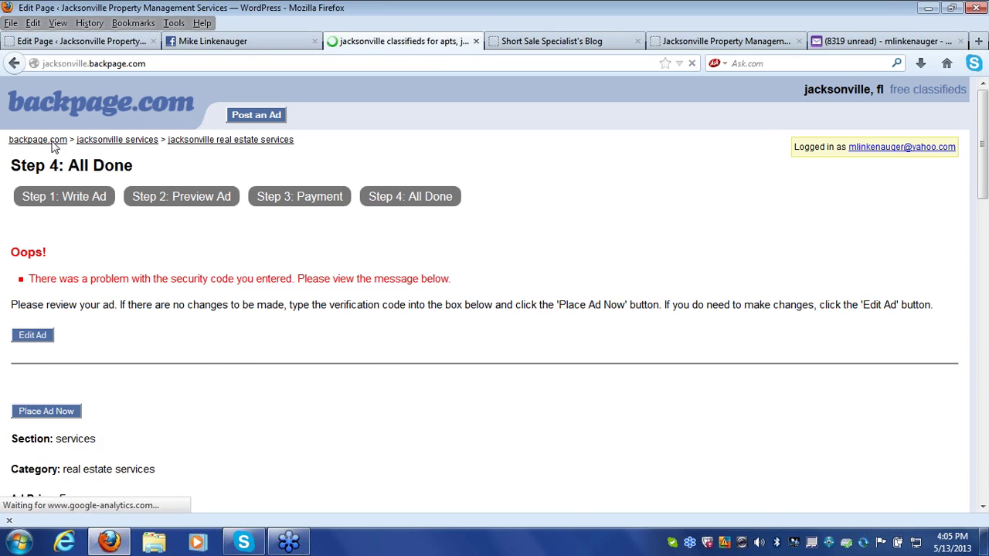
{"action": "scroll", "coordinate": [986, 309], "scroll_direction": "down", "scroll_amount": 3}
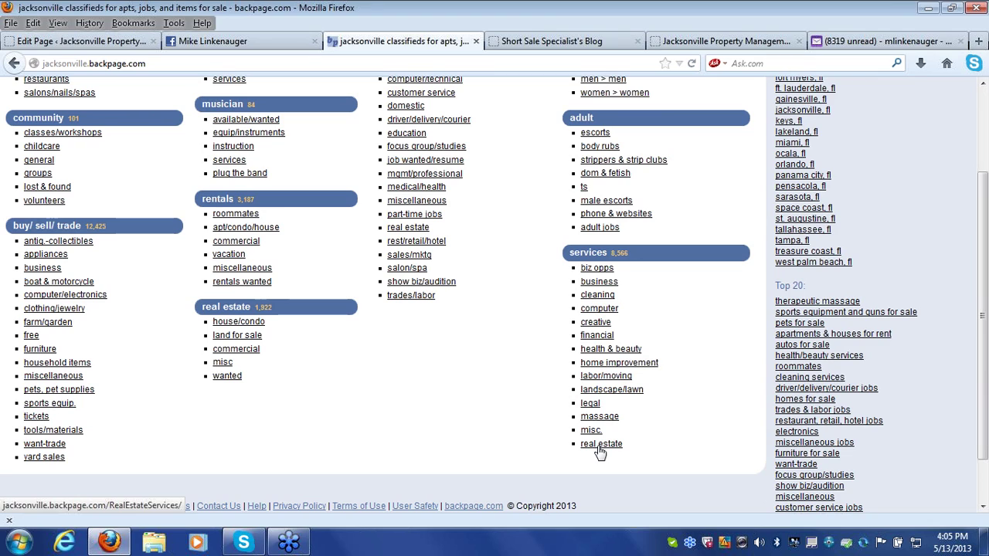
{"action": "left_click", "coordinate": [600, 445]}
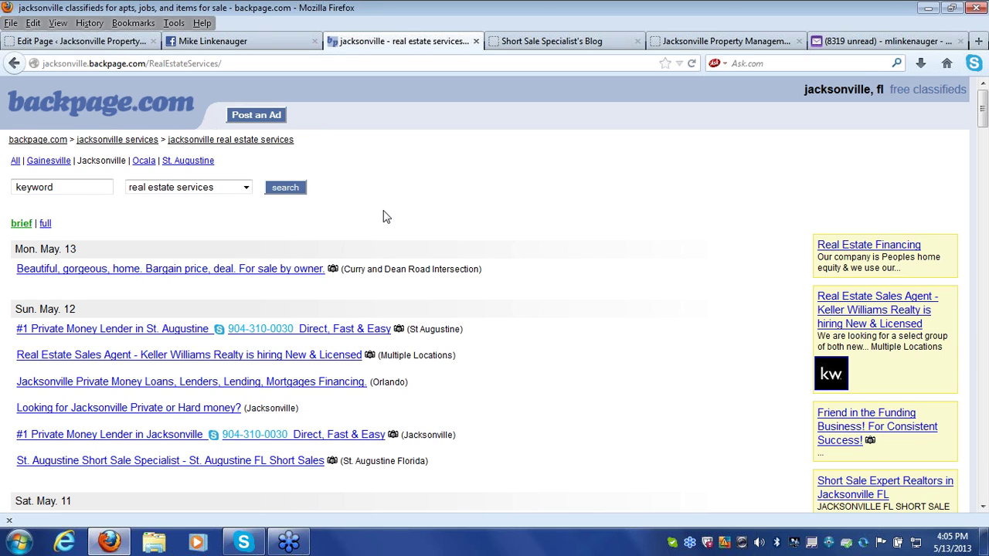
{"action": "left_click", "coordinate": [258, 116]}
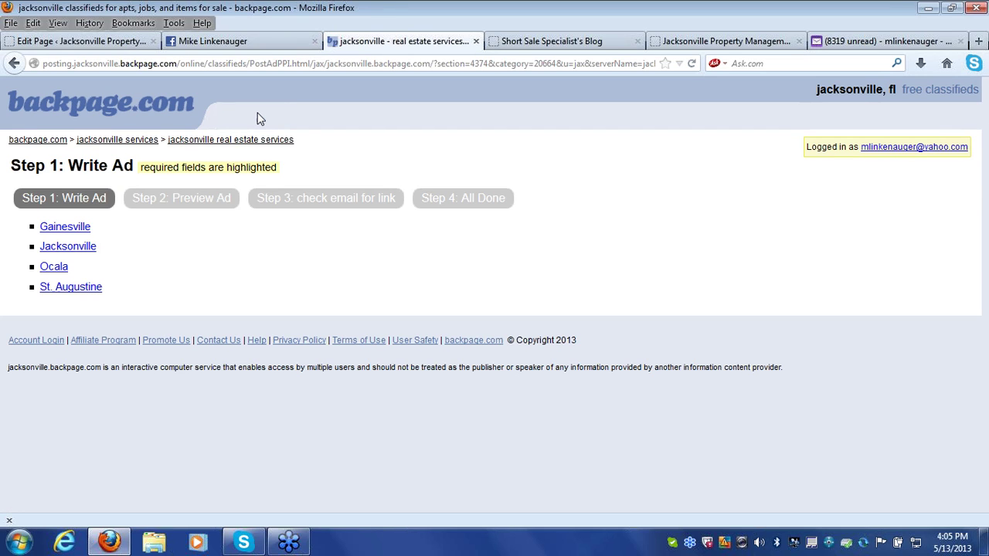
Step: Post in Jacksonville, title the ad 'Jacksonville Property Management Services', and paste the copied description
{"action": "left_click", "coordinate": [65, 249]}
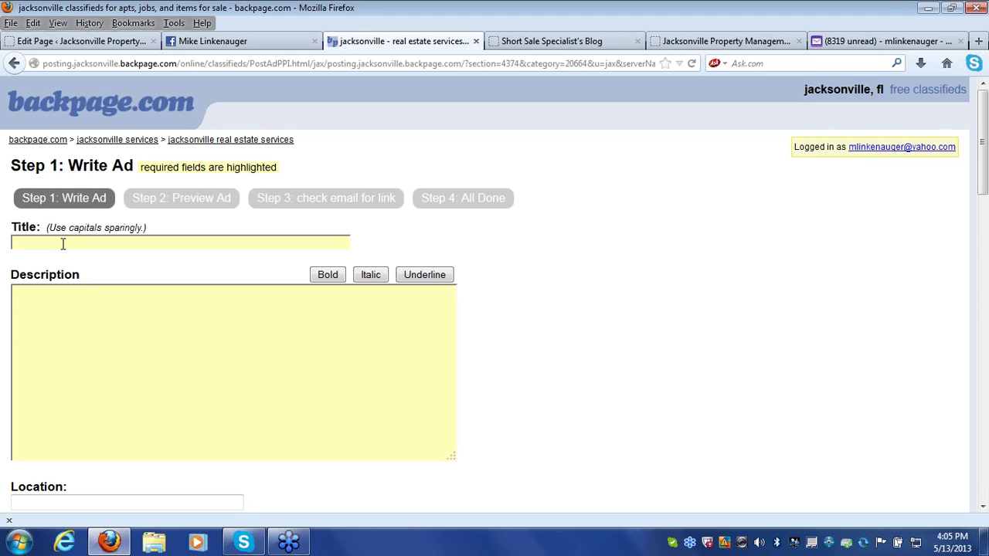
{"action": "left_click", "coordinate": [96, 331]}
{"action": "left_click", "coordinate": [63, 242]}
{"action": "type", "text": "Jacksonvil"}
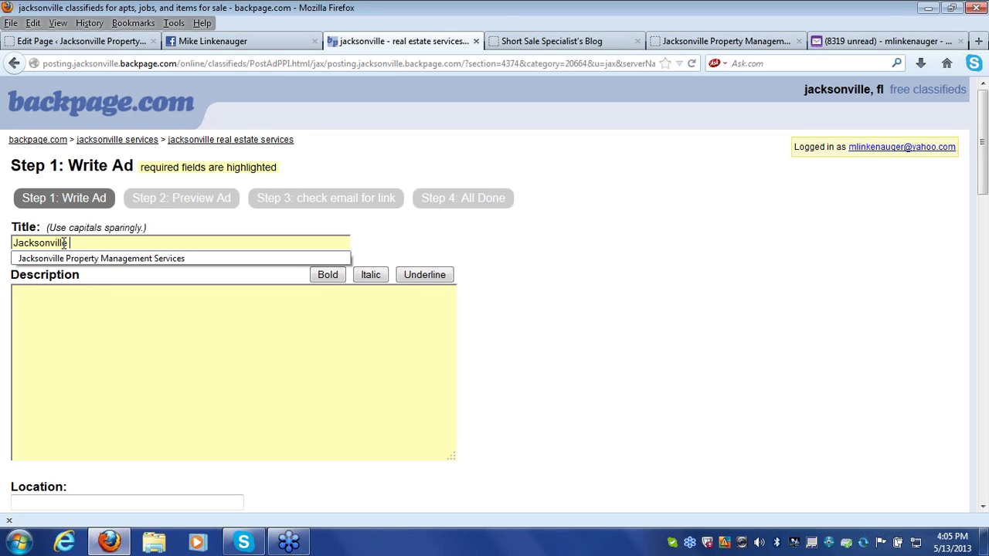
{"action": "type", "text": "le"}
{"action": "left_click", "coordinate": [68, 259]}
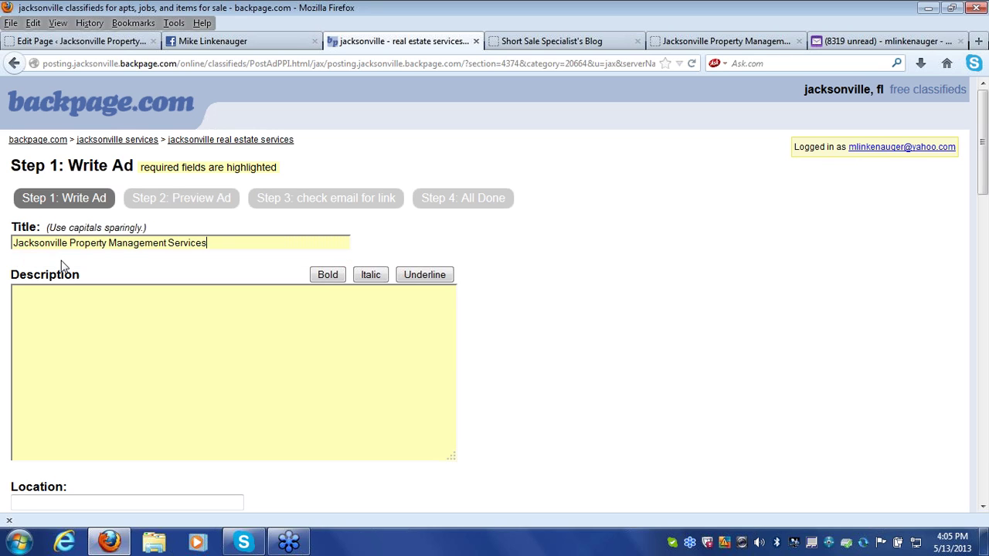
{"action": "double_click", "coordinate": [200, 245]}
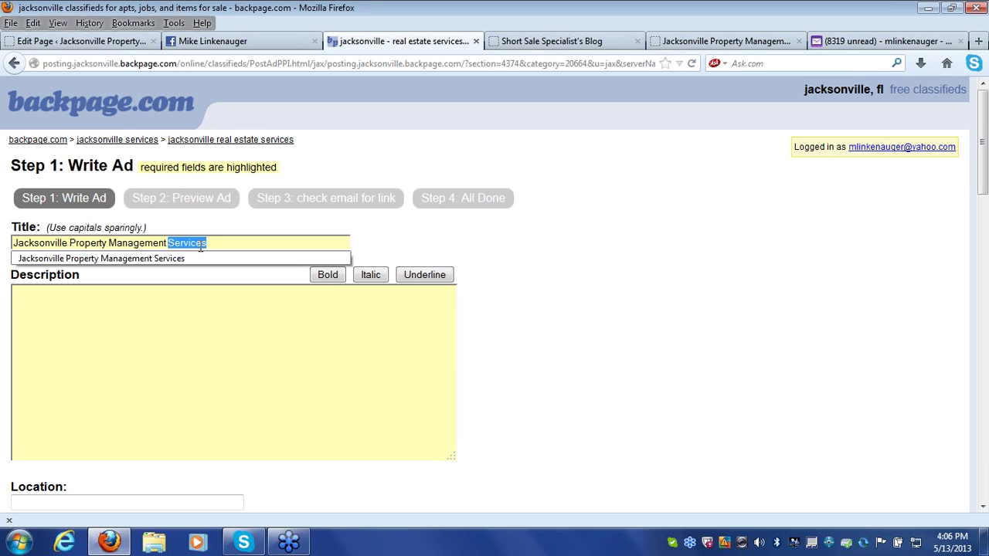
{"action": "triple_click", "coordinate": [200, 246]}
{"action": "left_click", "coordinate": [176, 335]}
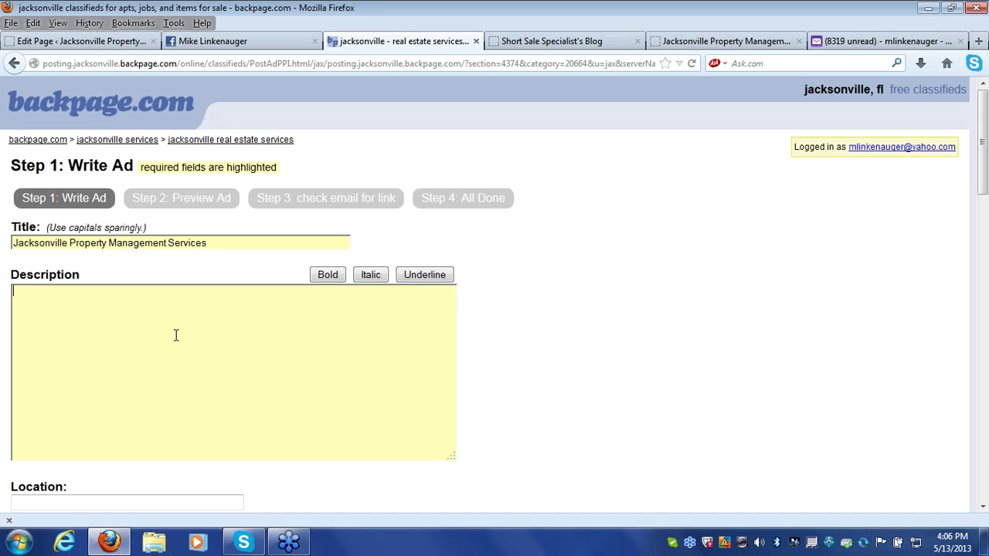
{"action": "right_click", "coordinate": [176, 335]}
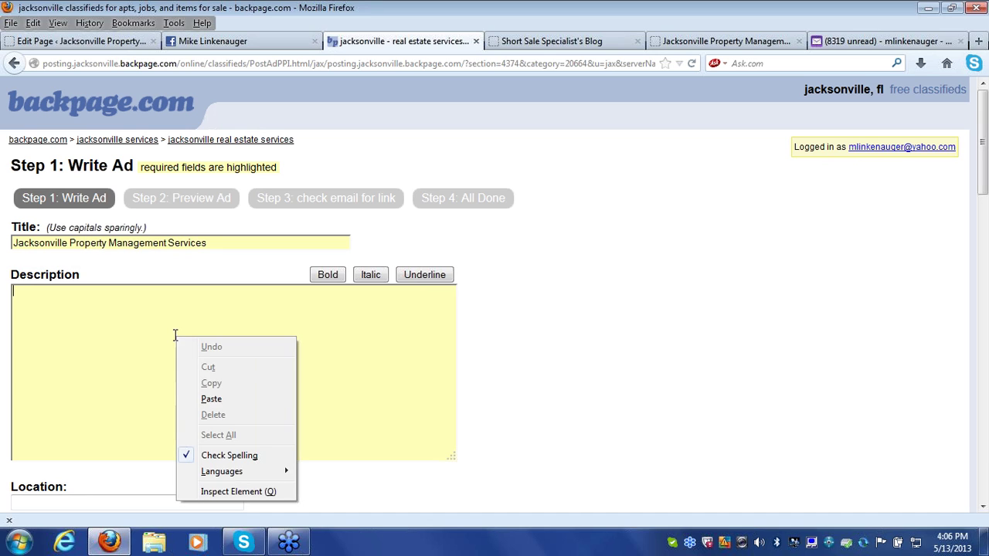
{"action": "left_click", "coordinate": [221, 402]}
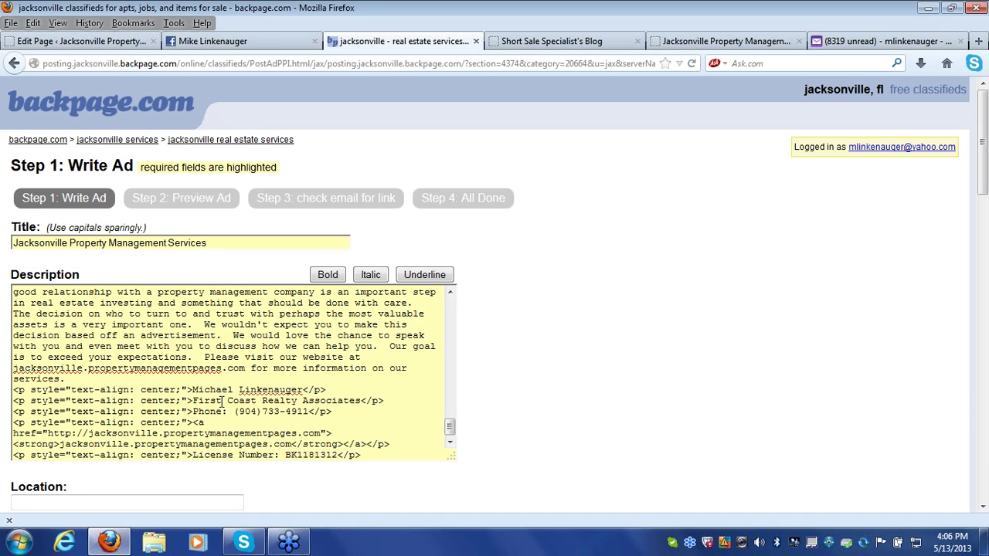
Step: Attach Generic Image 3, Generic Image 4 and Generic For Rent Image to the ad
{"action": "scroll", "coordinate": [988, 271], "scroll_direction": "down", "scroll_amount": 10}
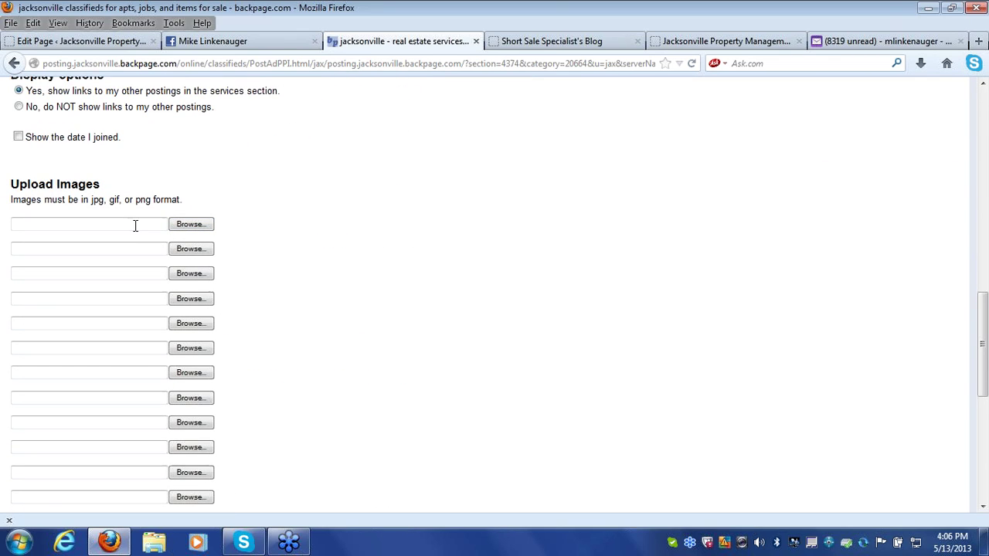
{"action": "left_click", "coordinate": [193, 226]}
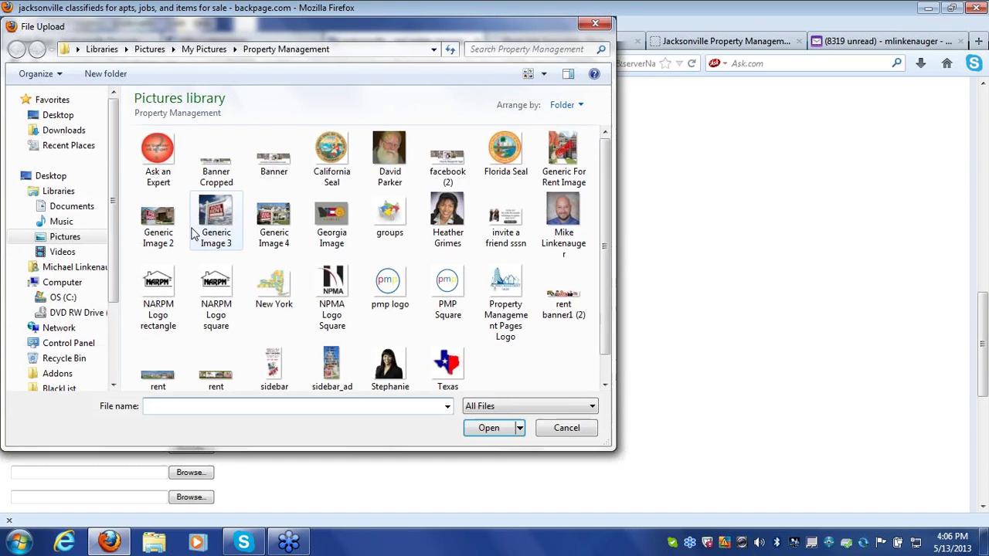
{"action": "double_click", "coordinate": [217, 227]}
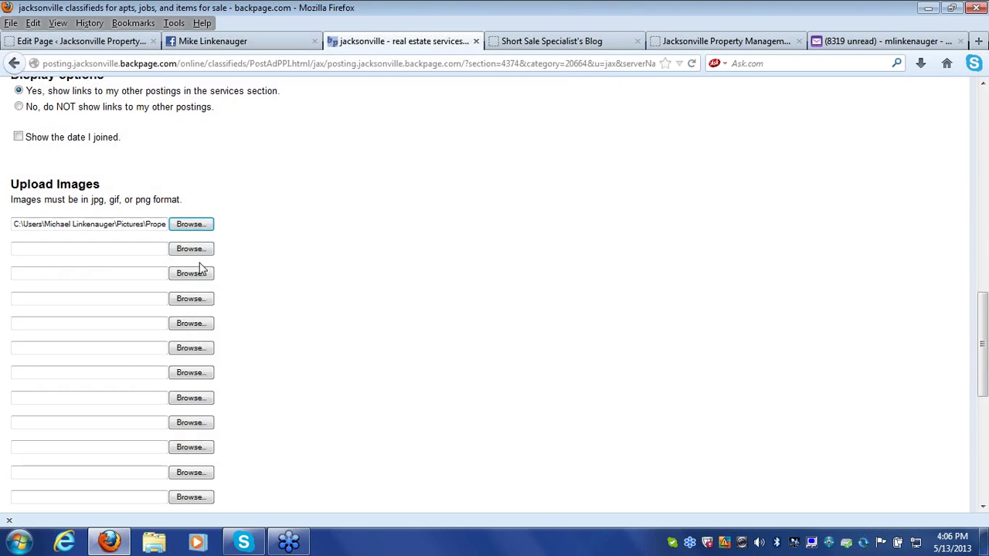
{"action": "left_click", "coordinate": [197, 253]}
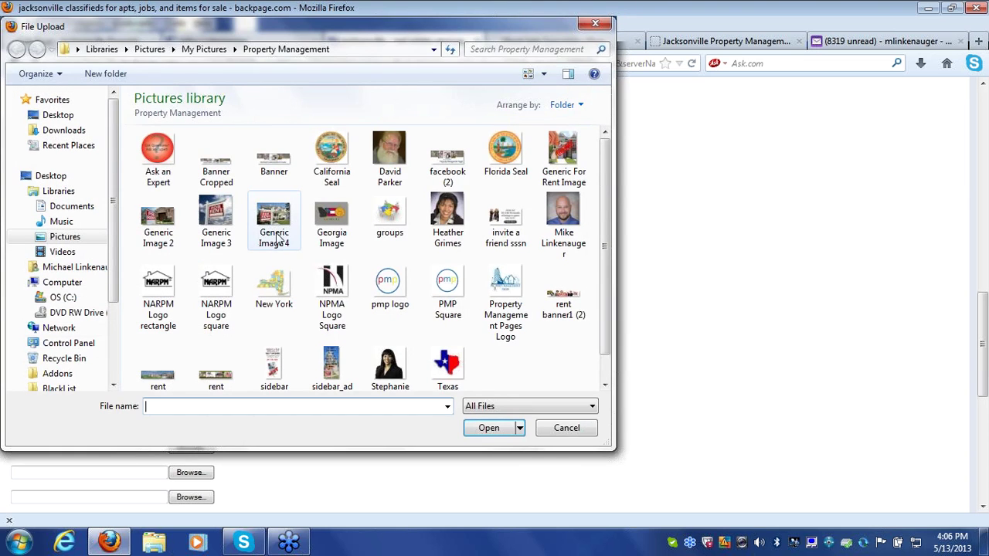
{"action": "double_click", "coordinate": [276, 225]}
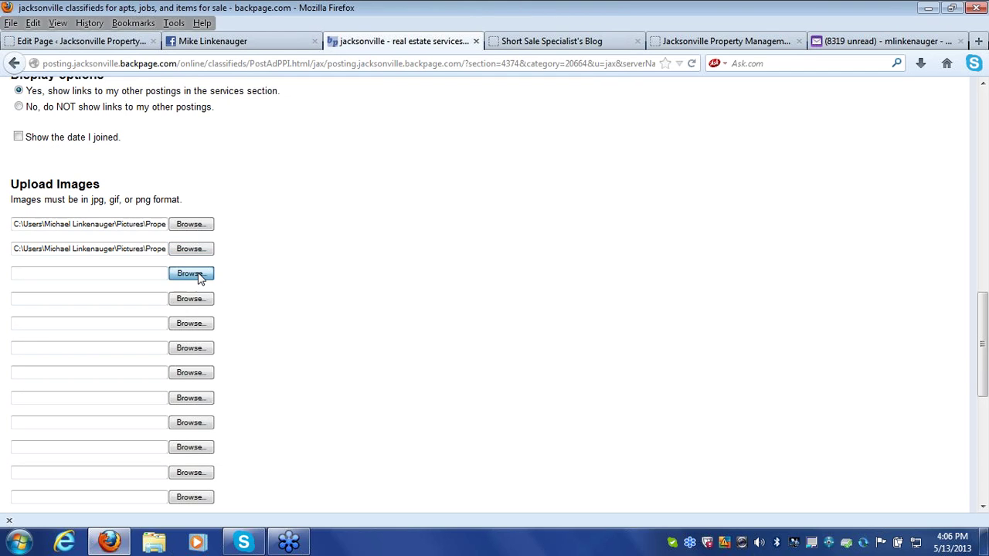
{"action": "left_click", "coordinate": [198, 275]}
{"action": "left_click", "coordinate": [562, 159]}
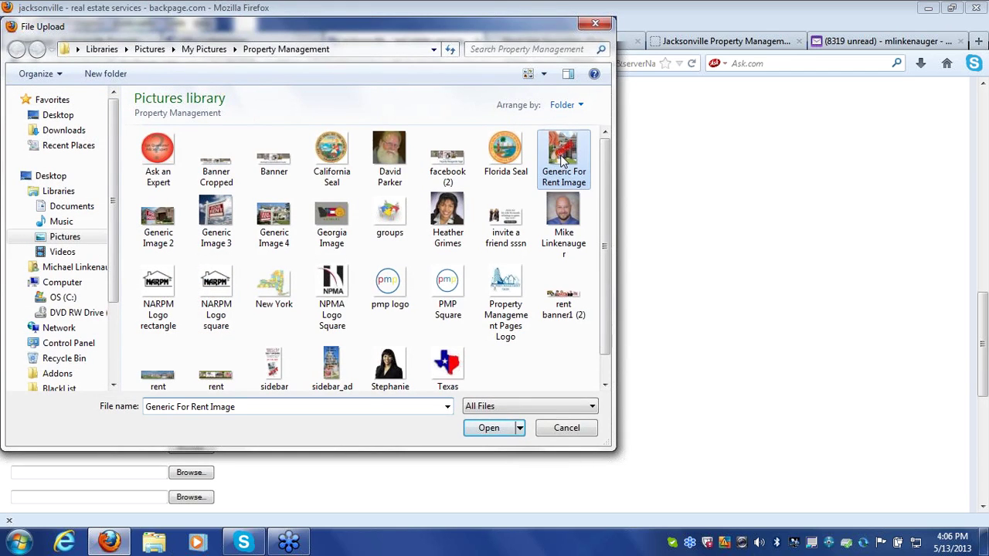
{"action": "double_click", "coordinate": [562, 159]}
{"action": "left_click_drag", "start_coordinate": [983, 332], "coordinate": [983, 437]}
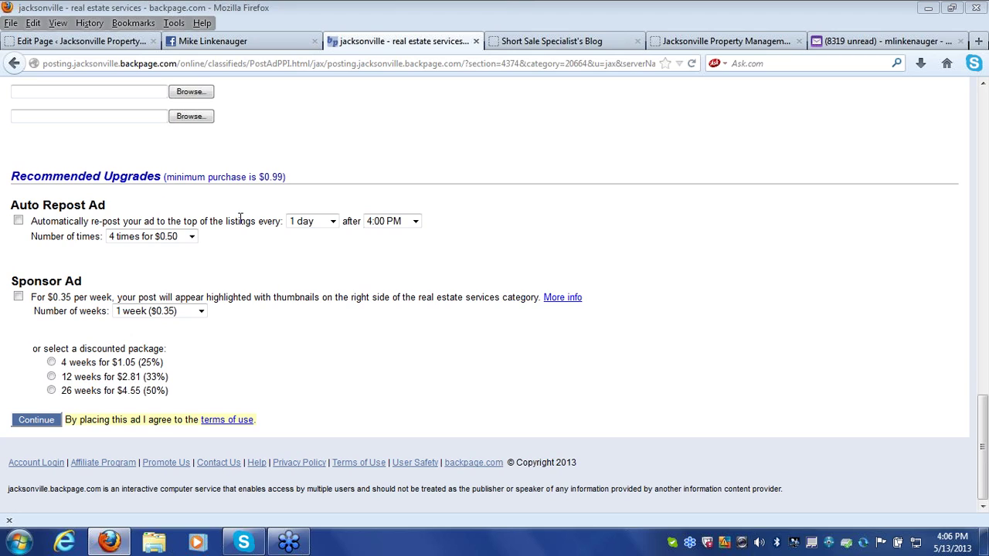
Step: Set Auto Repost to every 14 days, 26 times ($3.00), uncheck it, and continue to preview
{"action": "left_click", "coordinate": [333, 221]}
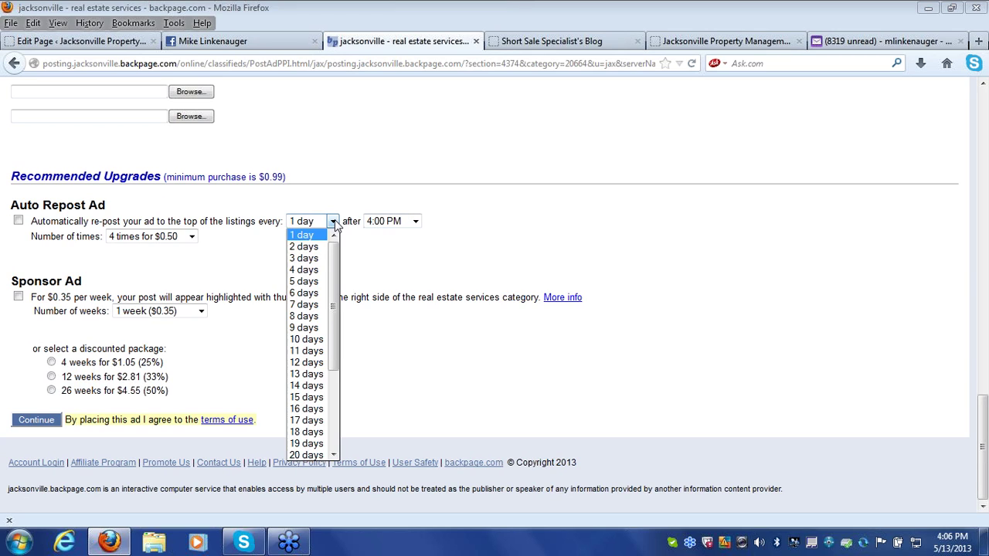
{"action": "left_click", "coordinate": [307, 390]}
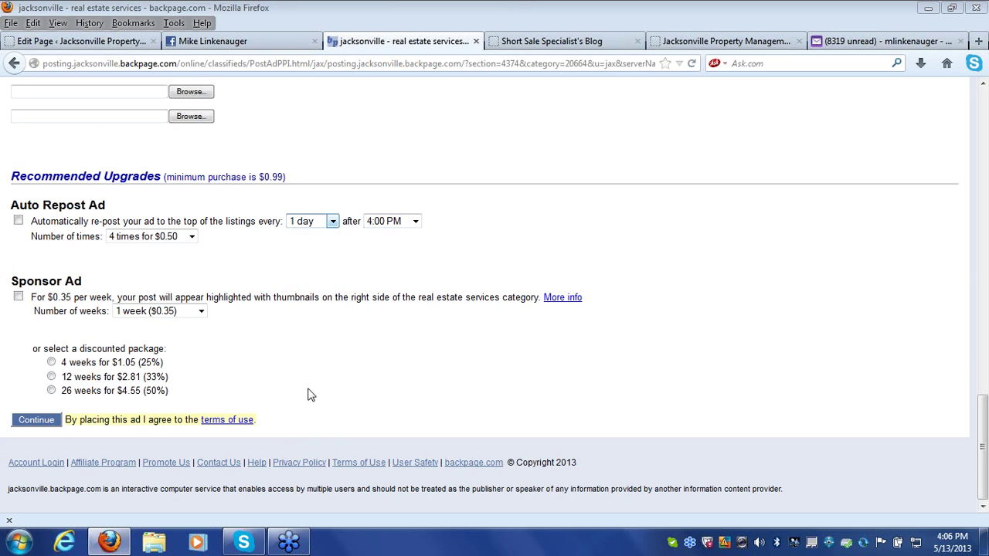
{"action": "left_click", "coordinate": [192, 237]}
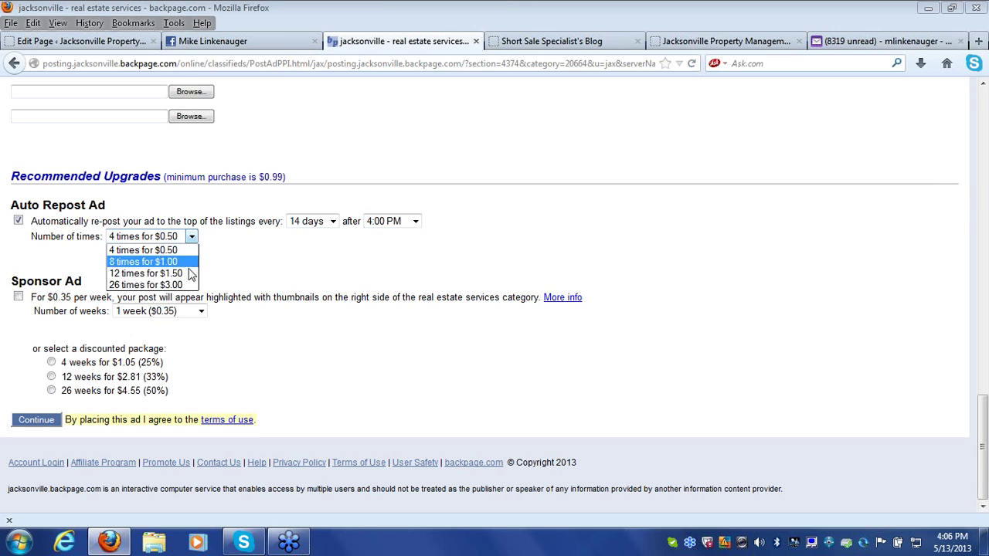
{"action": "left_click", "coordinate": [174, 285]}
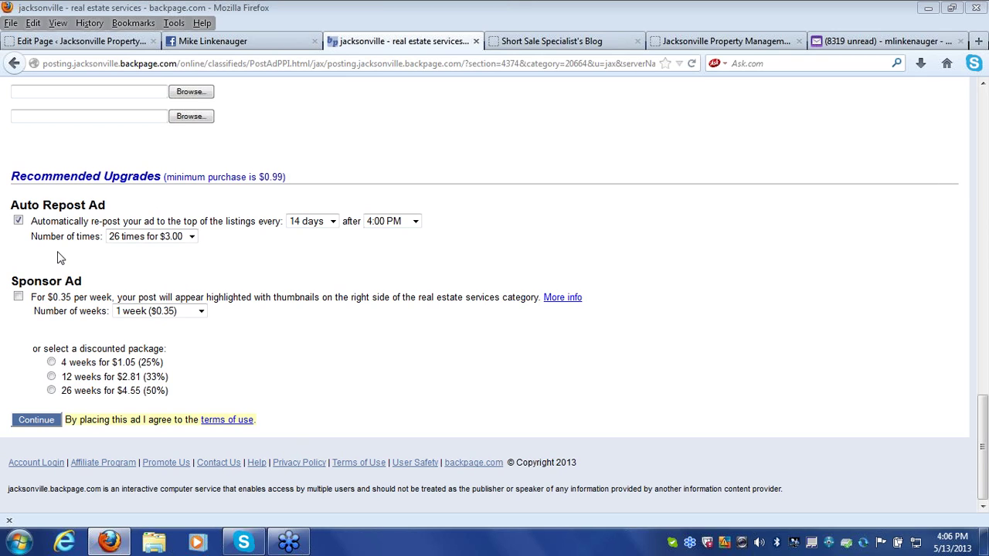
{"action": "left_click", "coordinate": [17, 222]}
{"action": "left_click", "coordinate": [36, 420]}
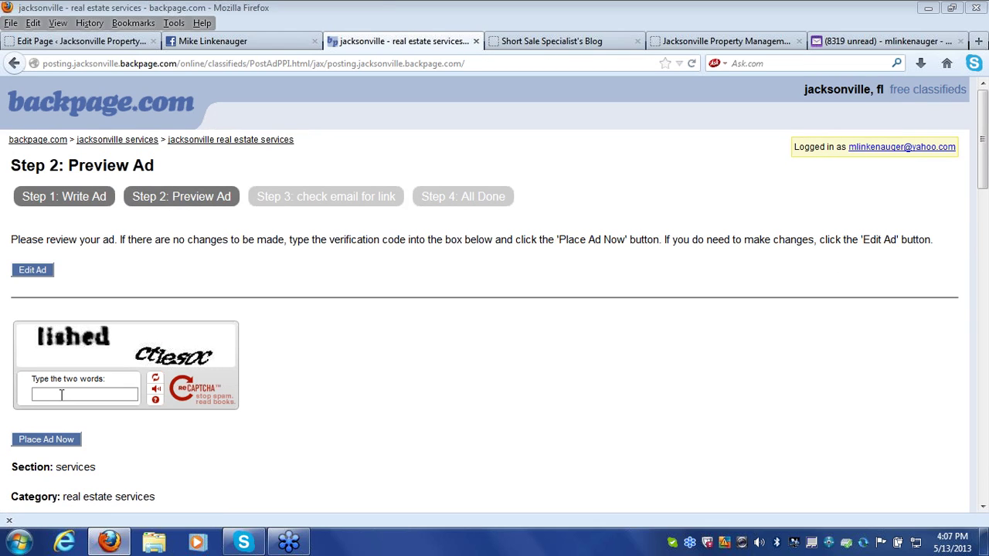
Step: Enter the CAPTCHA verification words, review the ad preview, and place the ad
{"action": "type", "text": "shed ctlesoc"}
{"action": "scroll", "coordinate": [987, 350], "scroll_direction": "down", "scroll_amount": 1}
{"action": "left_click", "coordinate": [987, 350]}
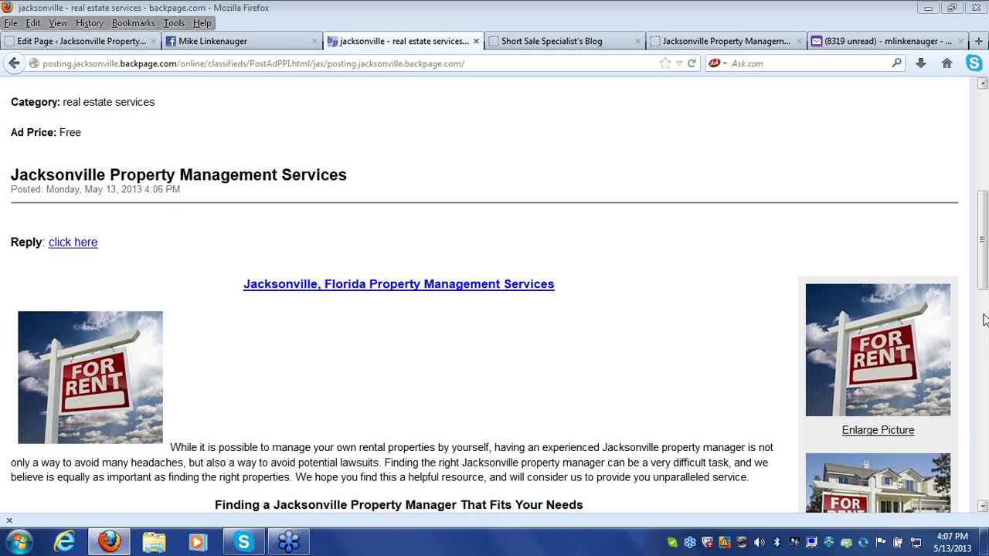
{"action": "left_click_drag", "start_coordinate": [981, 285], "coordinate": [950, 206]}
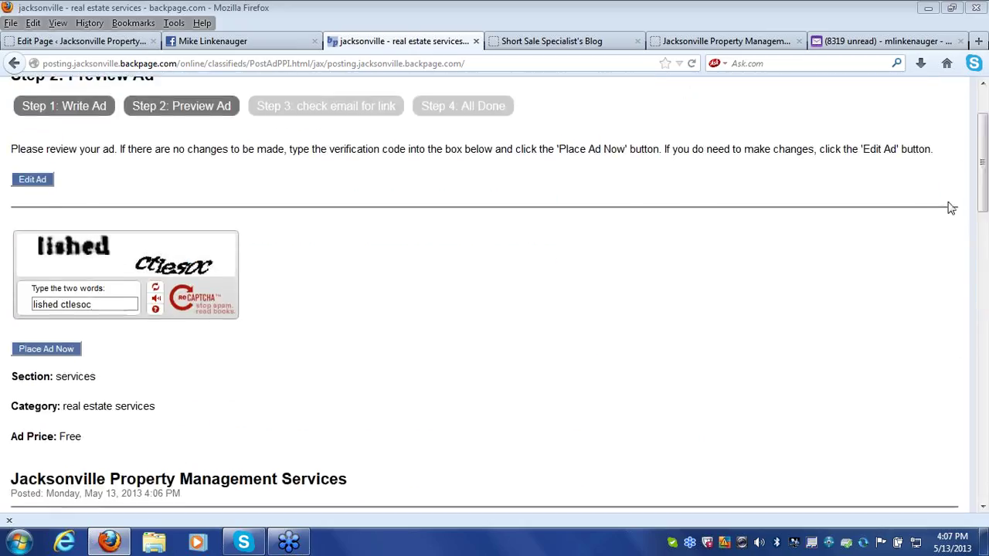
{"action": "left_click", "coordinate": [33, 352]}
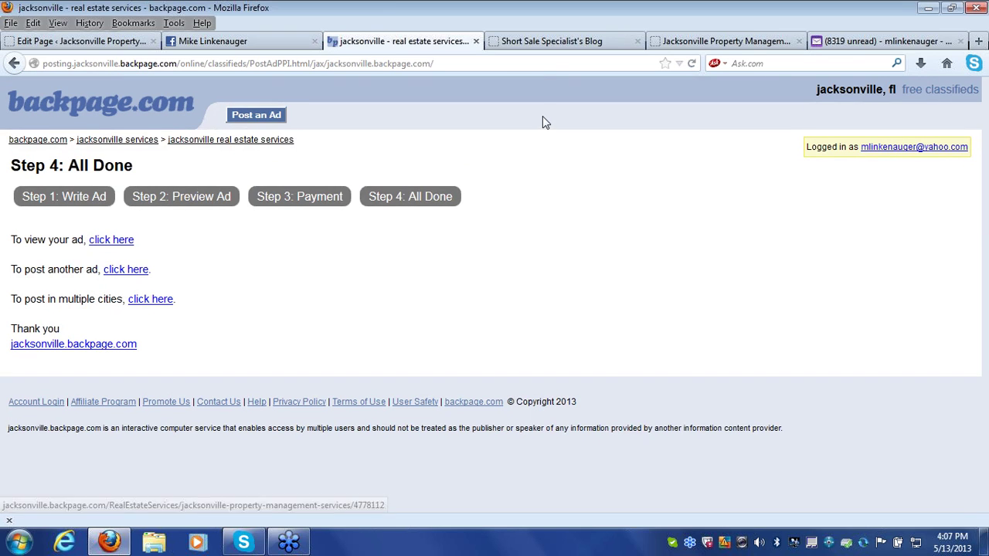
Step: Start a new post on the Short Sale Specialist's Trulia blog, briefly checking the backpage confirmation
{"action": "left_click", "coordinate": [542, 42]}
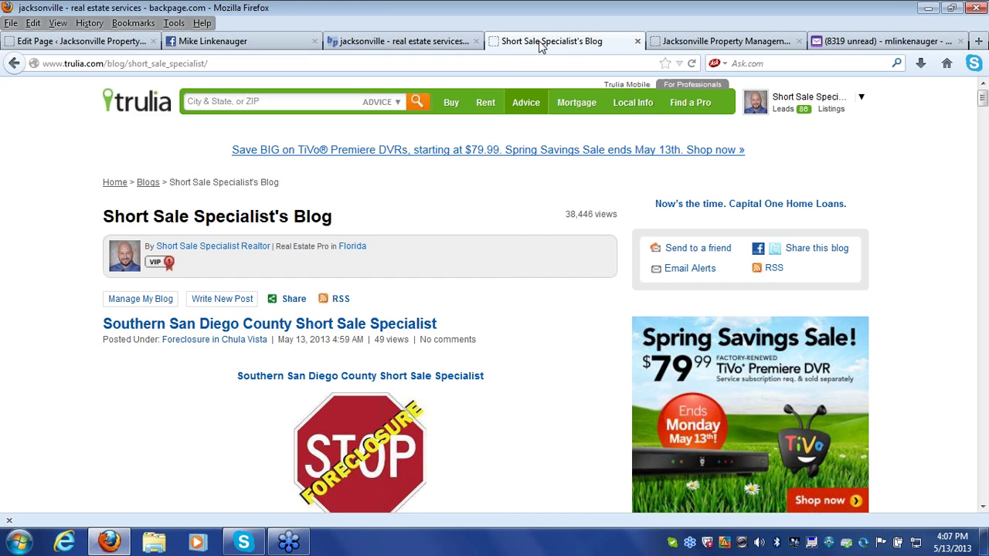
{"action": "left_click", "coordinate": [209, 303]}
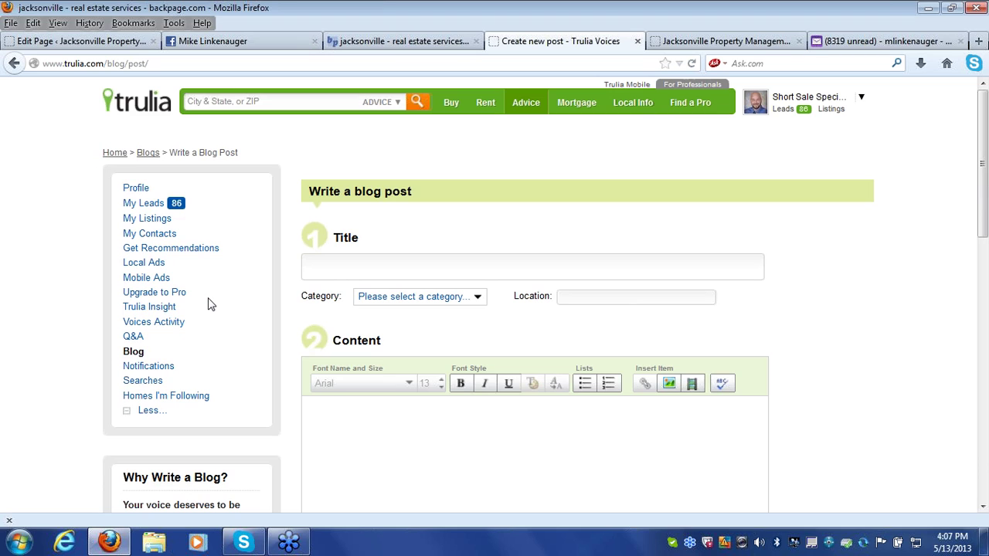
{"action": "left_click", "coordinate": [408, 44]}
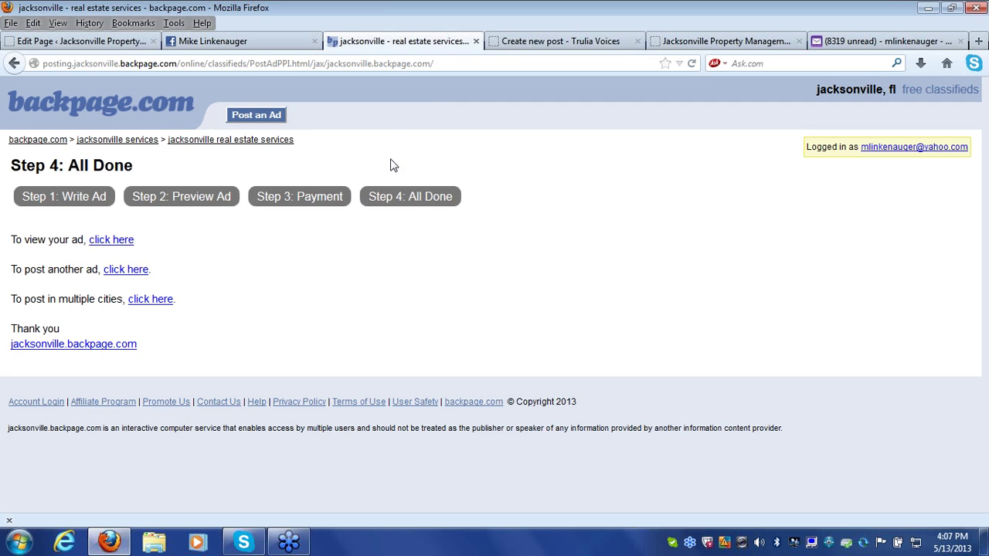
{"action": "left_click", "coordinate": [555, 38]}
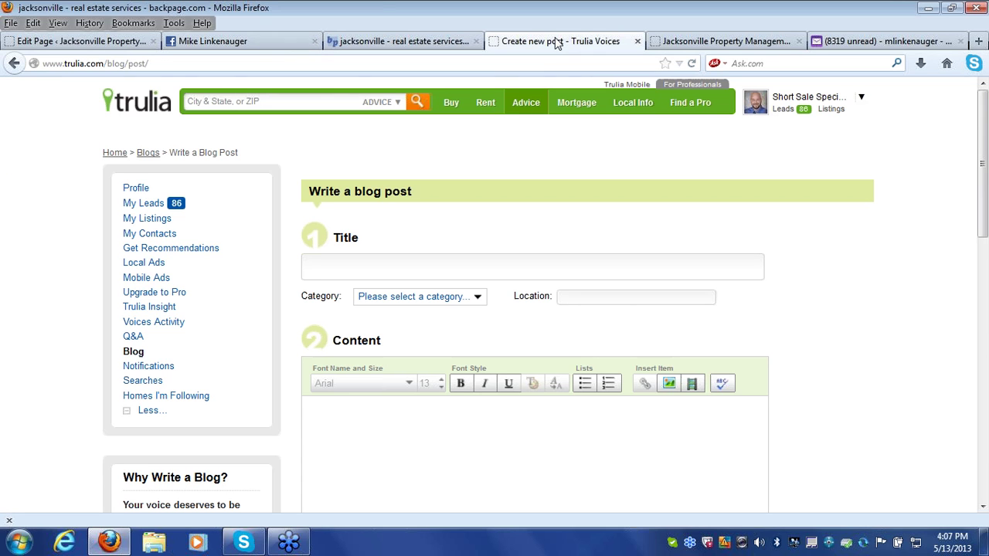
Step: Return to the Craiglist Ad editor in Visual view and select the For Rent sign image
{"action": "left_click", "coordinate": [77, 41]}
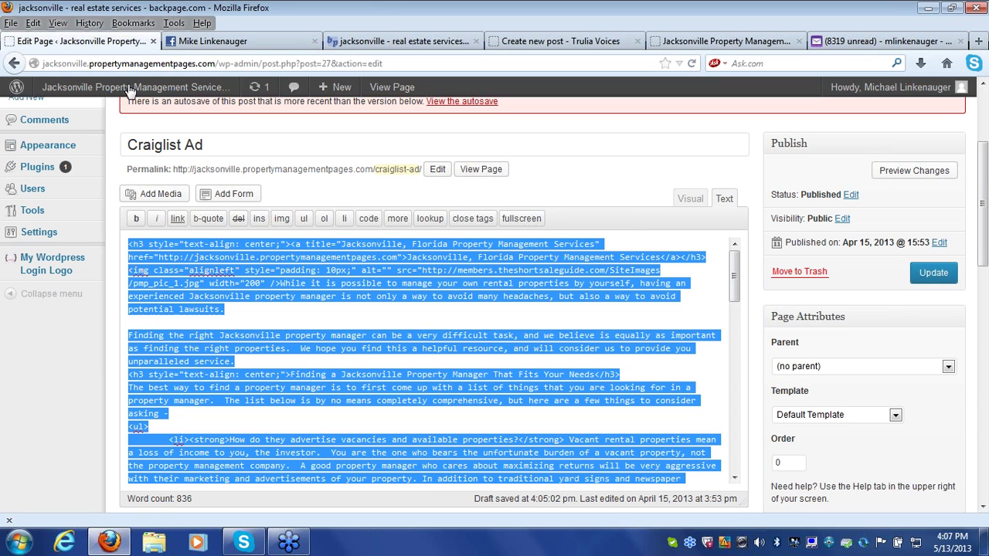
{"action": "left_click", "coordinate": [364, 284]}
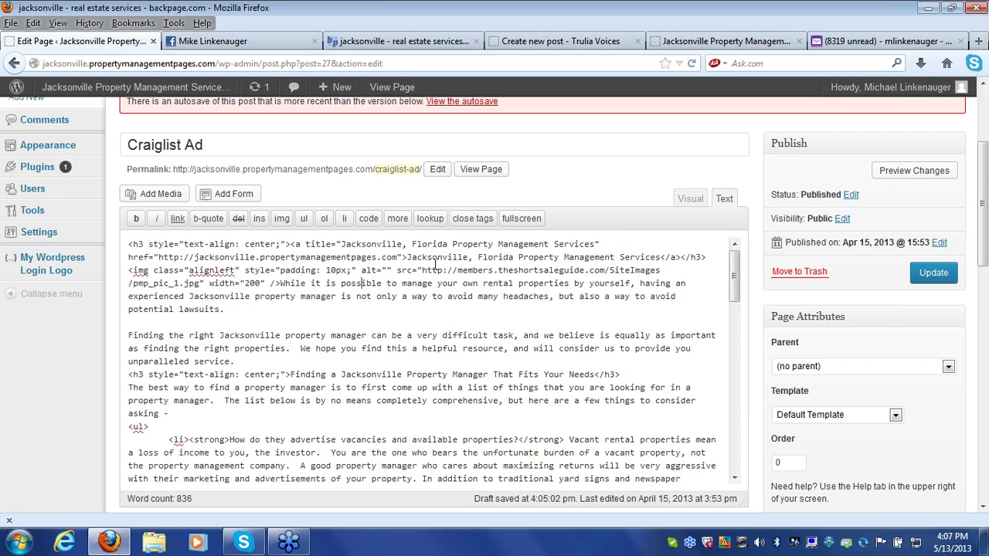
{"action": "left_click", "coordinate": [688, 200]}
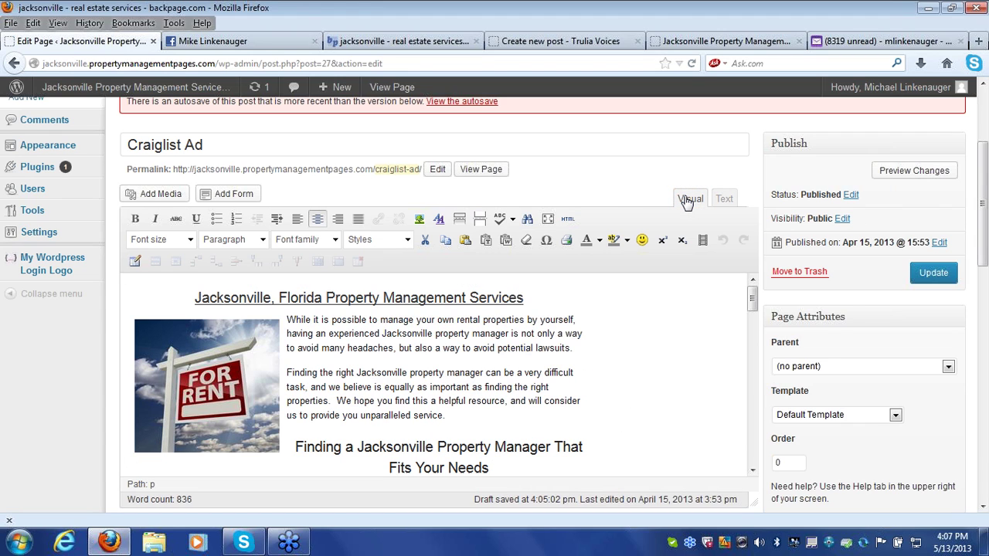
{"action": "left_click", "coordinate": [176, 376]}
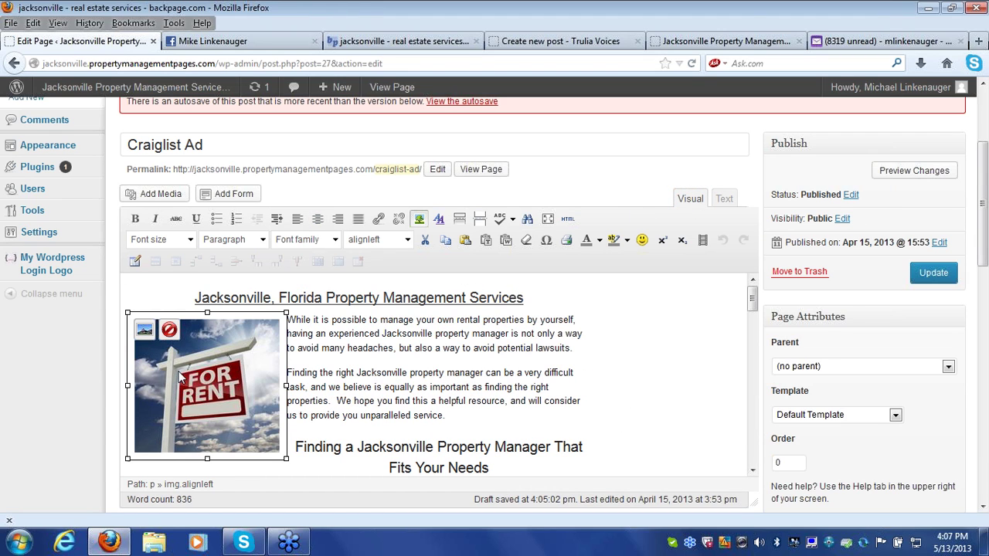
Step: Set the image's alignment to Left and update it without a description
{"action": "left_click", "coordinate": [419, 220]}
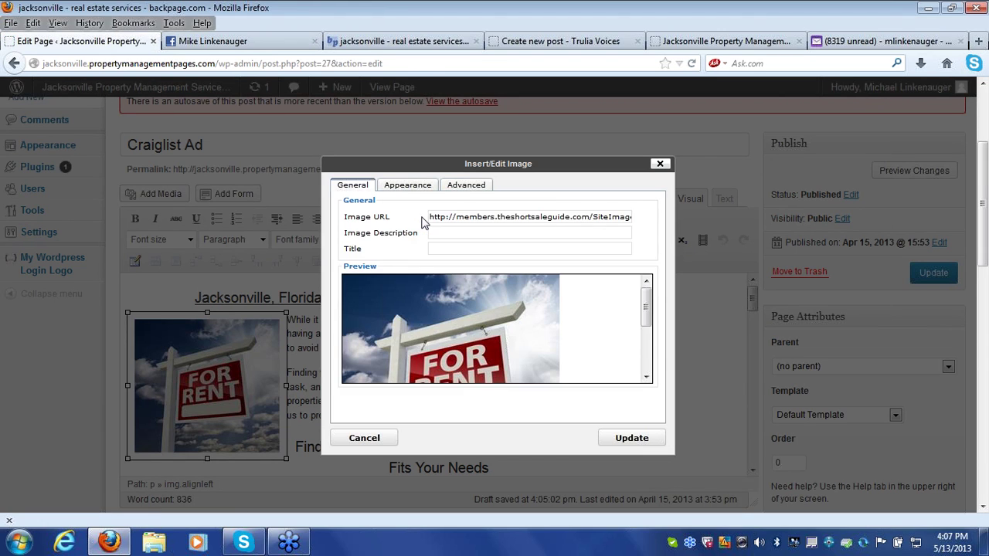
{"action": "left_click", "coordinate": [411, 188]}
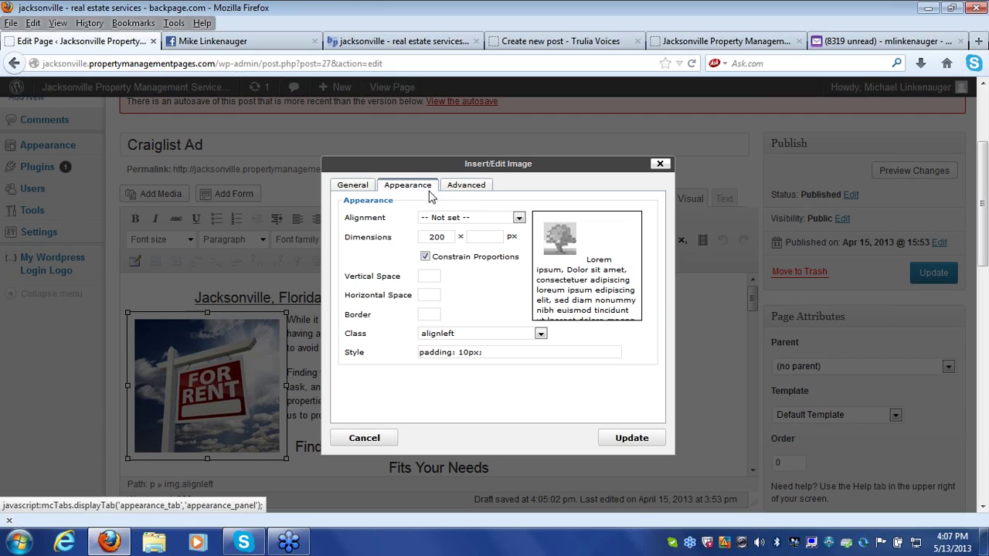
{"action": "left_click", "coordinate": [520, 218]}
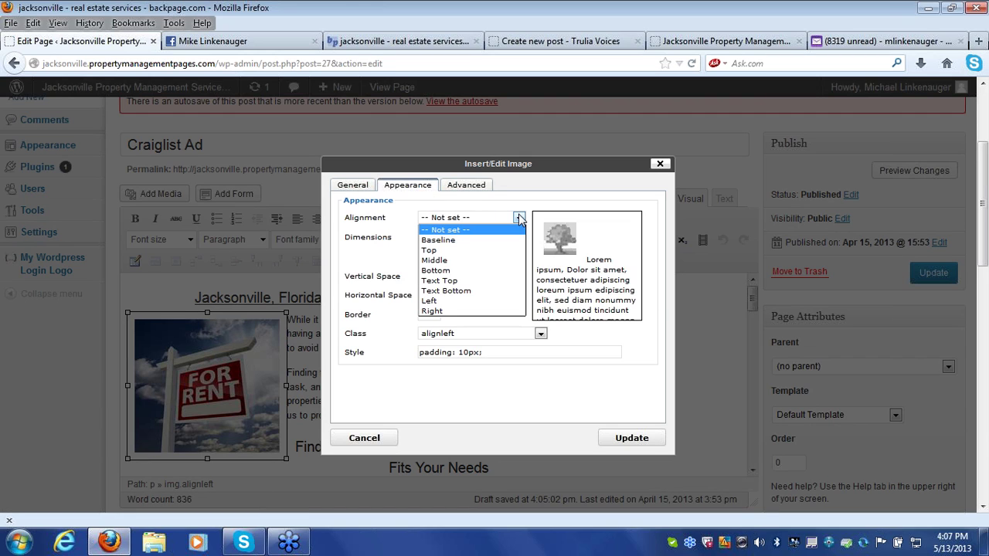
{"action": "left_click", "coordinate": [464, 301]}
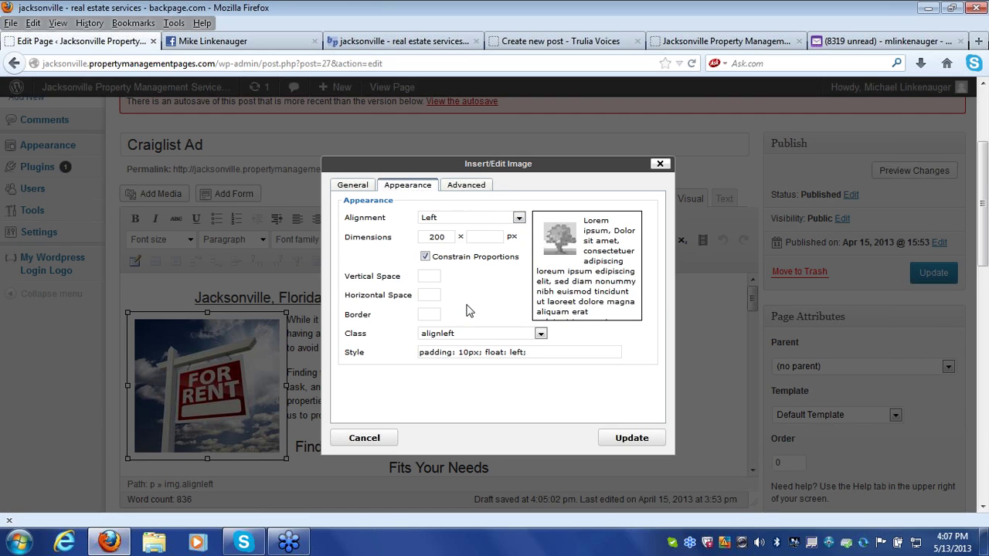
{"action": "left_click", "coordinate": [622, 439]}
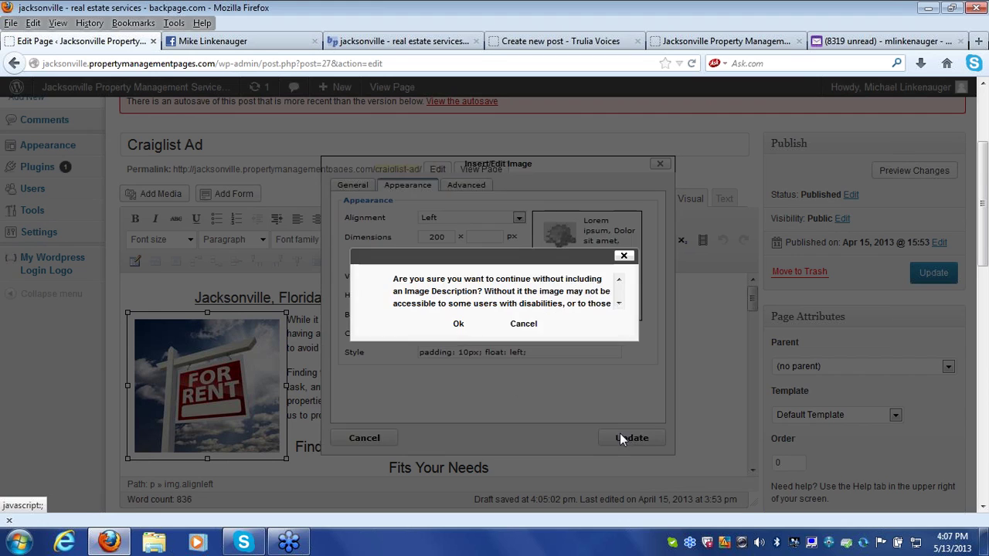
{"action": "left_click", "coordinate": [459, 324]}
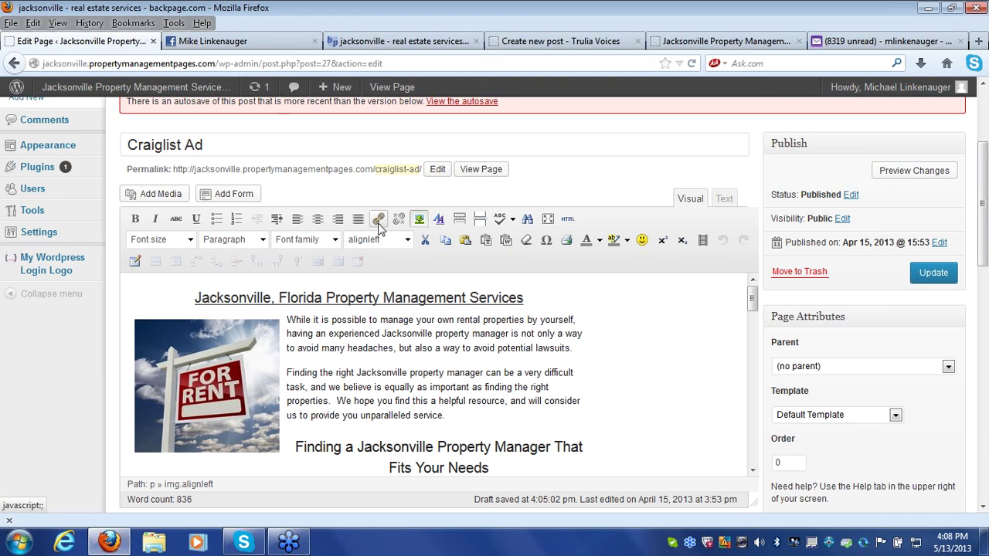
{"action": "left_click_drag", "start_coordinate": [180, 291], "coordinate": [492, 437]}
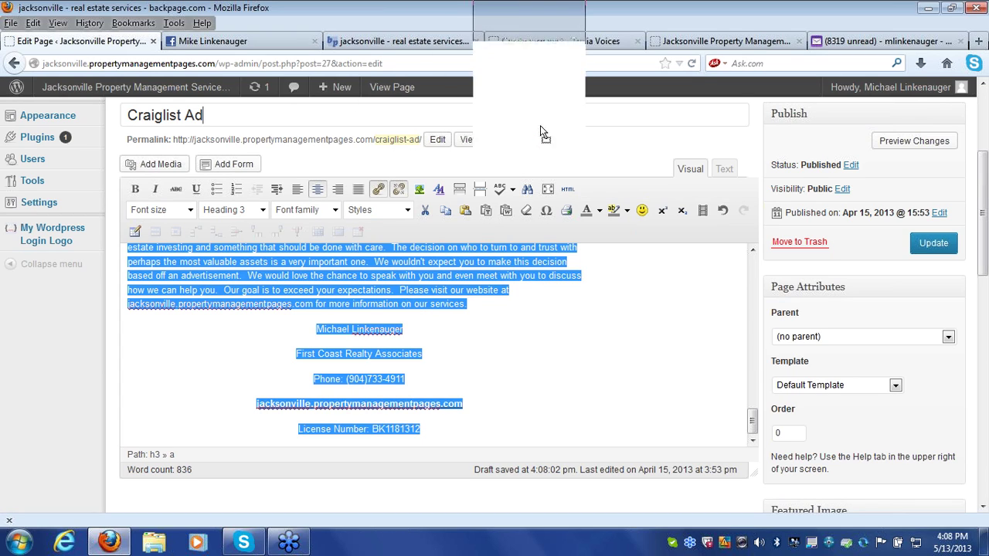
Step: Drop the copied Craigslist Ad page content into the Trulia blog post's Content editor
{"action": "left_click", "coordinate": [544, 48]}
{"action": "left_click_drag", "start_coordinate": [544, 48], "coordinate": [495, 474]}
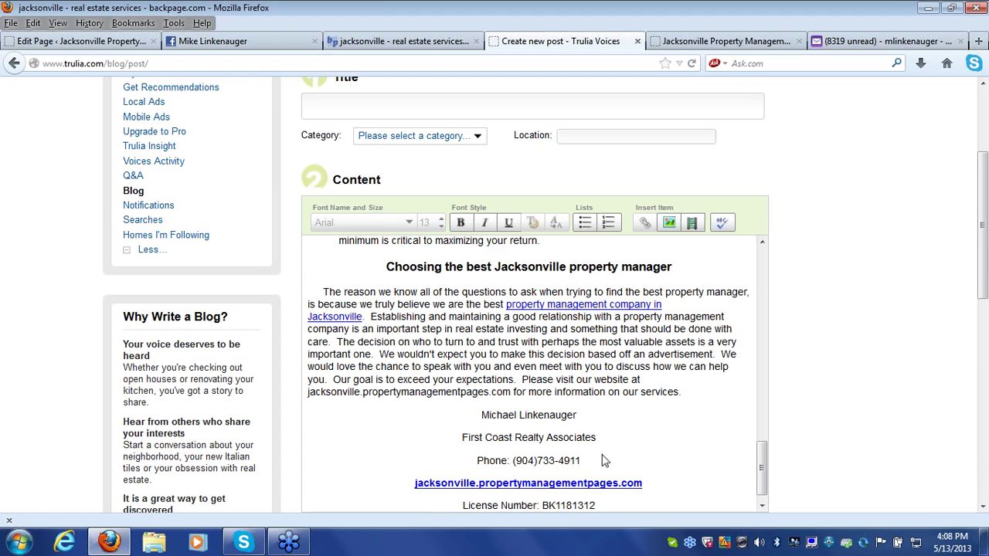
Step: Title the Trulia post 'Property Management Services in Jacksonville Florida'
{"action": "left_click_drag", "start_coordinate": [762, 462], "coordinate": [762, 259]}
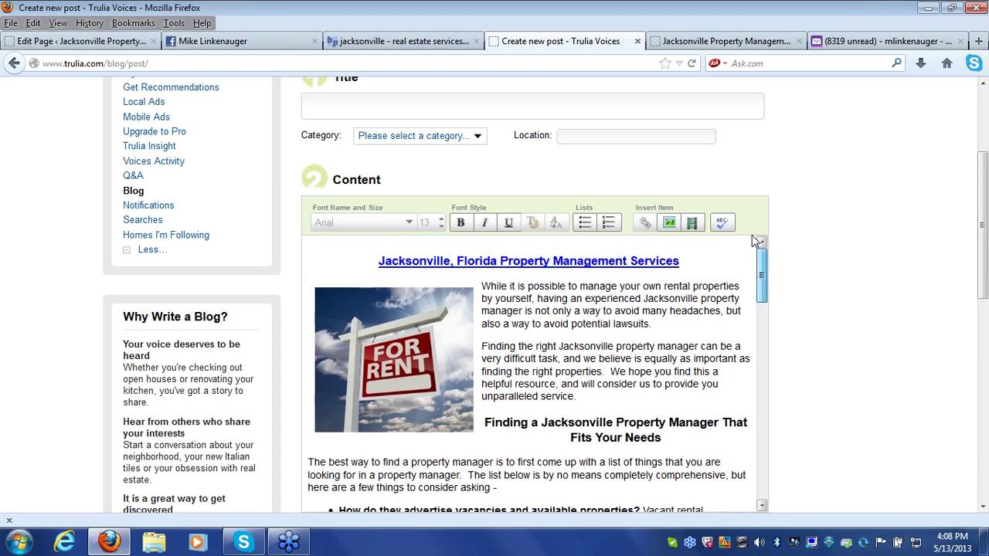
{"action": "left_click", "coordinate": [459, 109]}
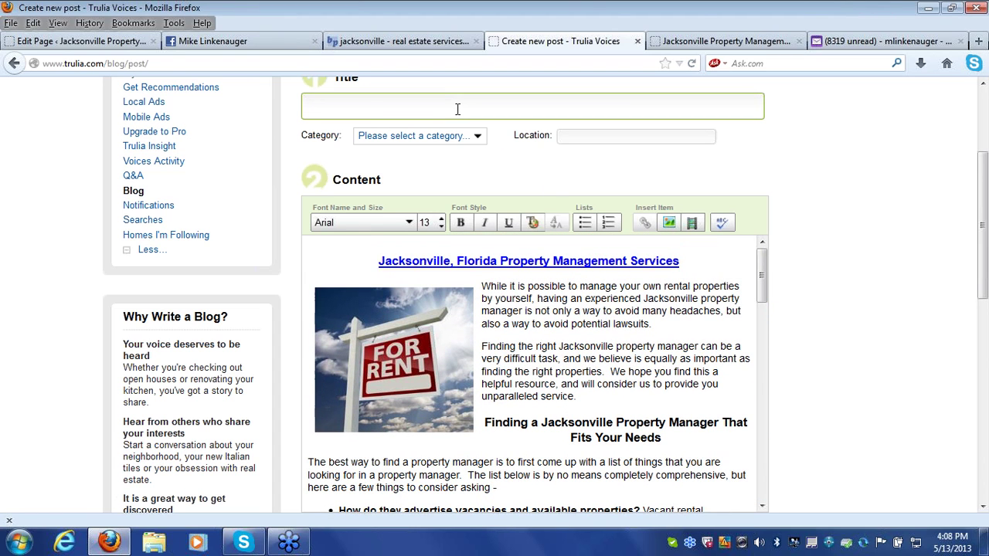
{"action": "type", "text": "Pro"}
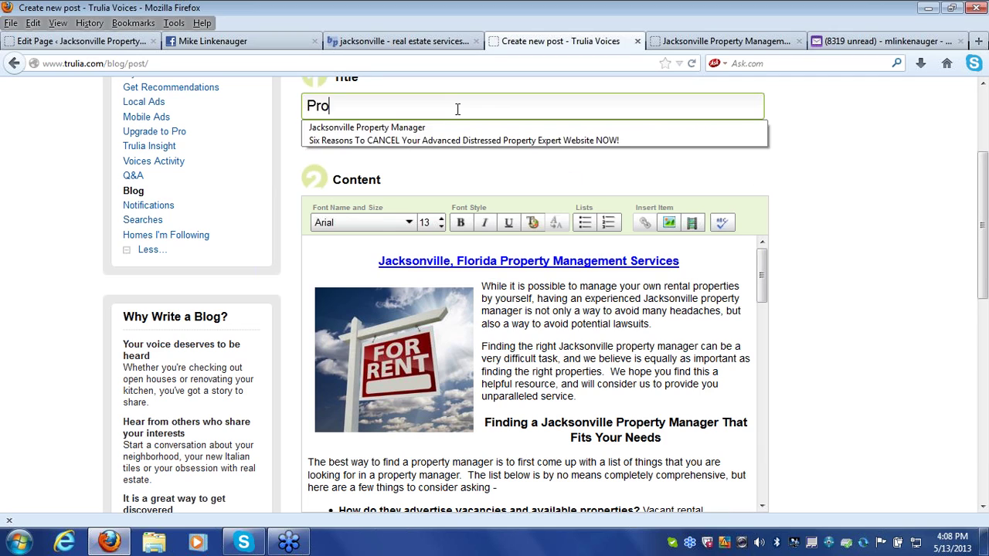
{"action": "type", "text": "perty Manageme"}
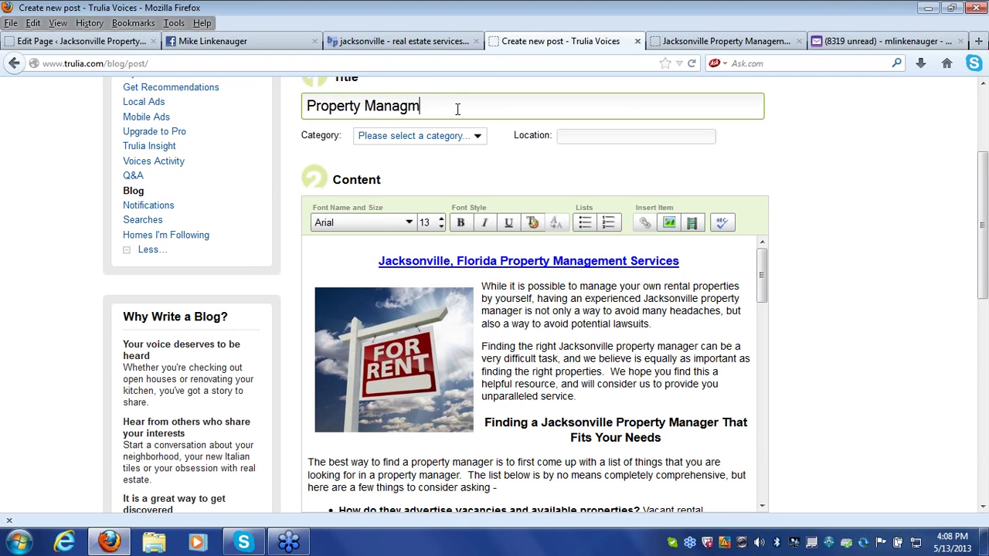
{"action": "type", "text": "nt Services in Jacksonville Florida"}
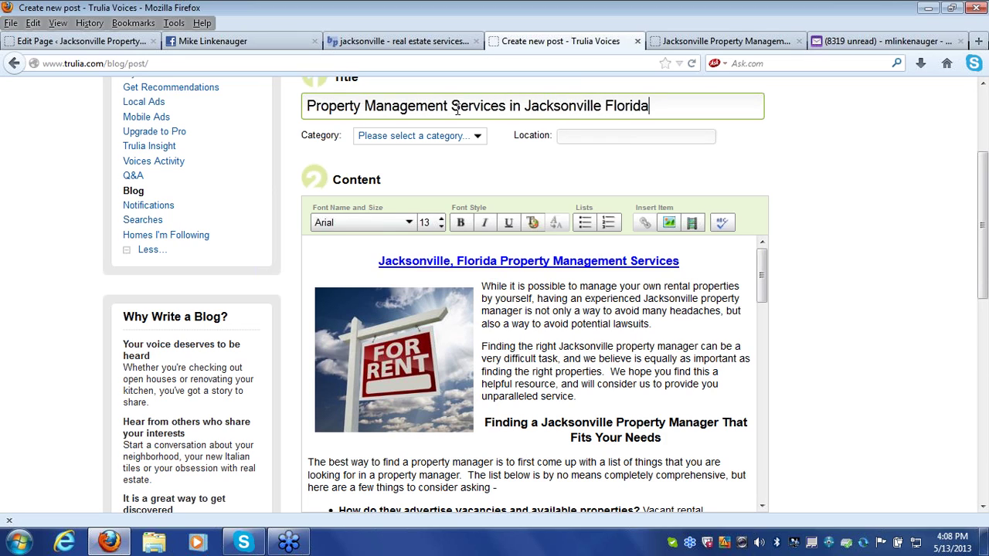
Step: Check the main heading's link and select the 'Jacksonville property manager' phrases in the headings
{"action": "left_click", "coordinate": [480, 264]}
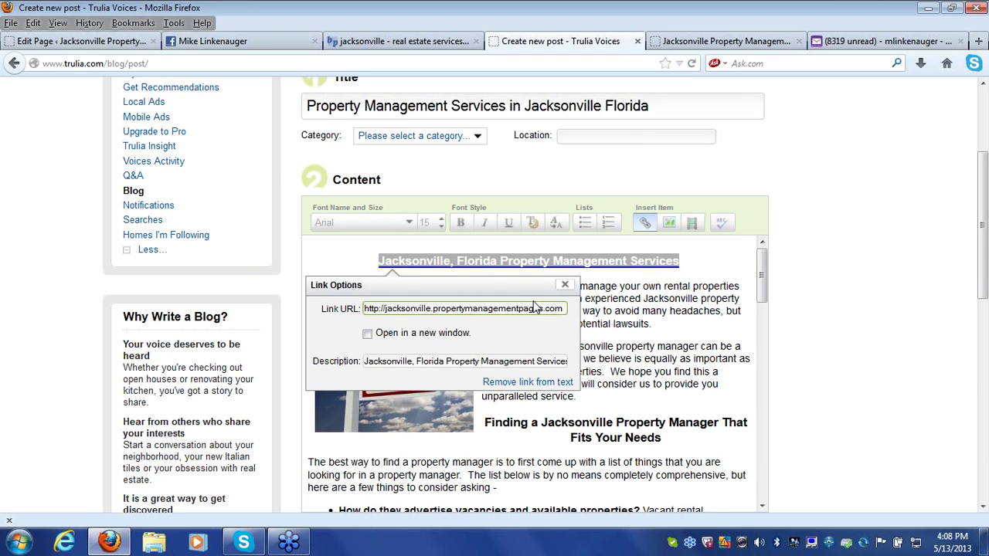
{"action": "left_click", "coordinate": [567, 288]}
{"action": "left_click", "coordinate": [566, 287]}
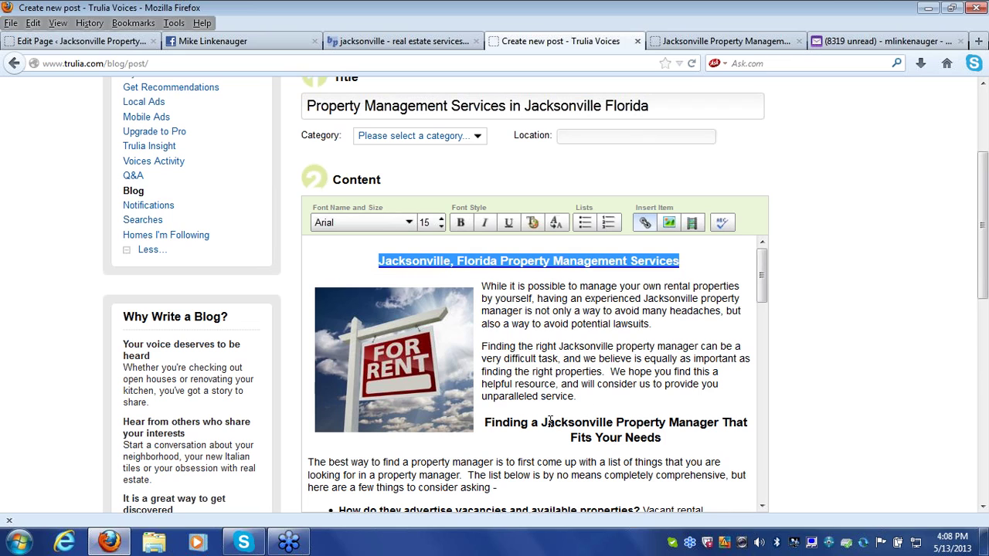
{"action": "left_click_drag", "start_coordinate": [543, 425], "coordinate": [716, 425]}
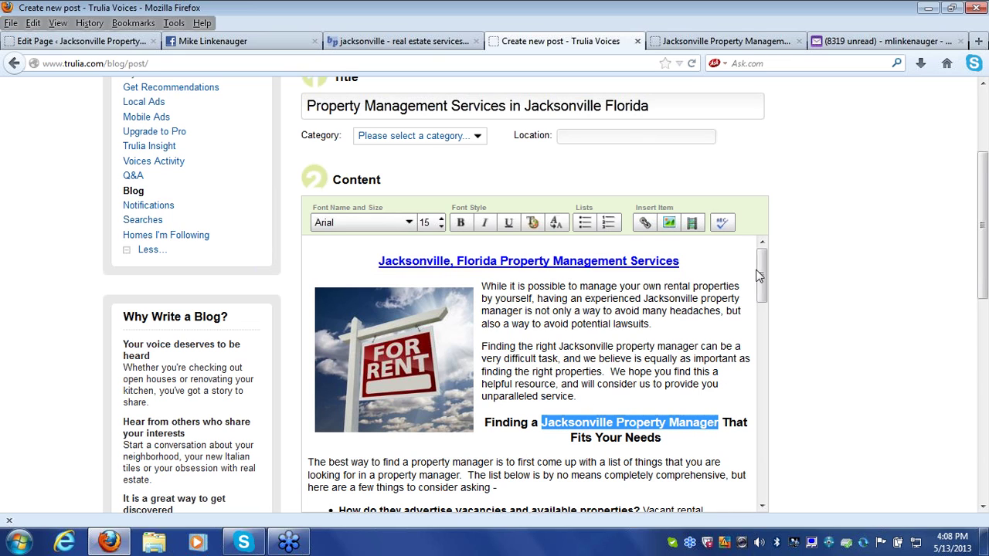
{"action": "mouse_move", "coordinate": [763, 271]}
{"action": "left_mouse_down"}
{"action": "mouse_move", "coordinate": [762, 329]}
{"action": "mouse_move", "coordinate": [779, 368]}
{"action": "mouse_move", "coordinate": [773, 473]}
{"action": "left_mouse_up"}
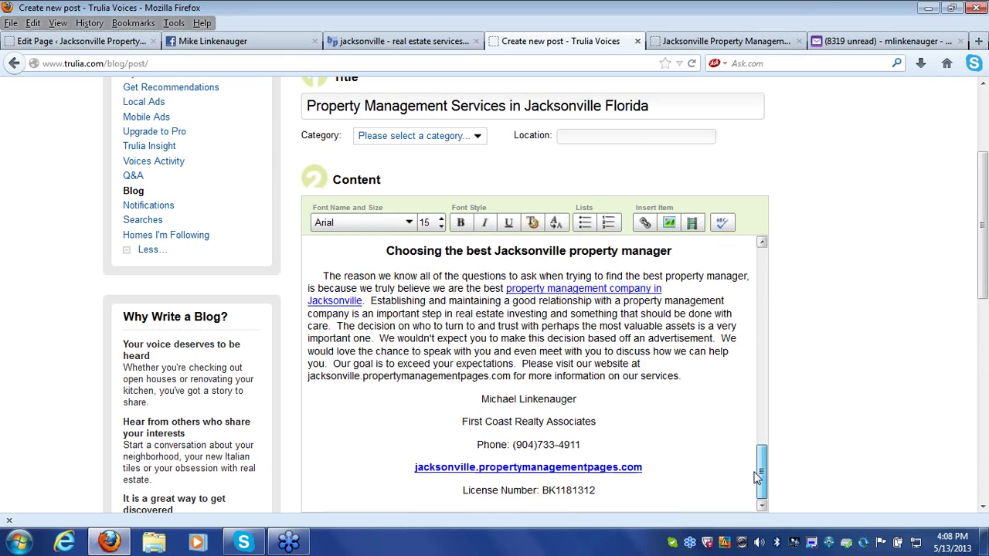
{"action": "left_click_drag", "start_coordinate": [495, 250], "coordinate": [682, 267]}
Step: File the Trulia post under the Home Selling category
{"action": "left_click", "coordinate": [477, 138]}
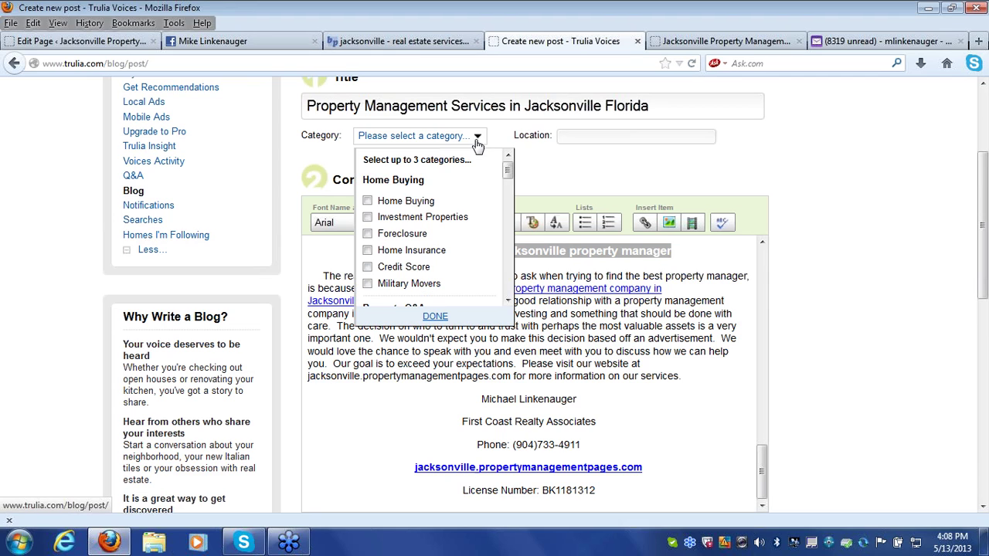
{"action": "left_click_drag", "start_coordinate": [507, 168], "coordinate": [507, 199]}
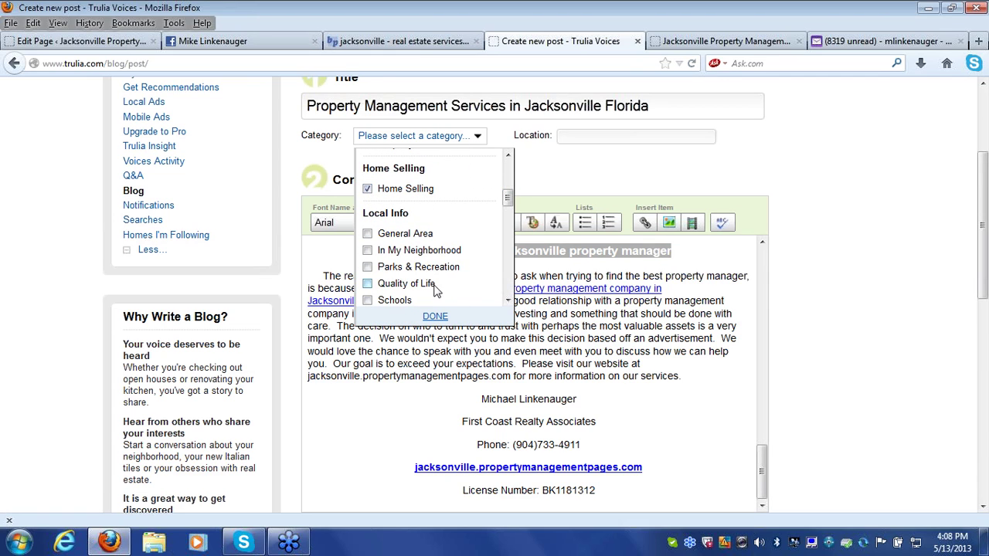
{"action": "left_click", "coordinate": [435, 316]}
Step: Set the post location to Jacksonville, FL and publish it
{"action": "left_click", "coordinate": [582, 136]}
{"action": "type", "text": "Jac"}
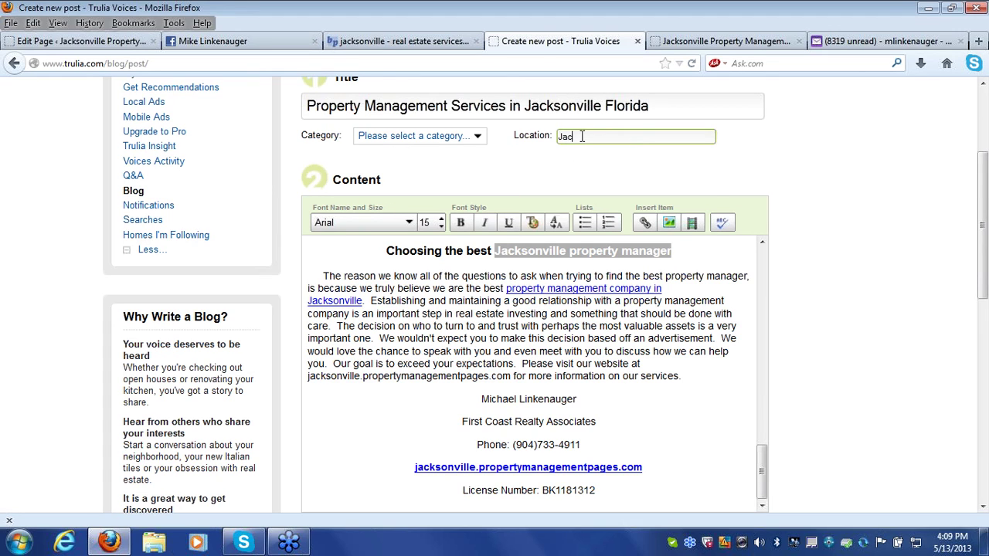
{"action": "type", "text": "ksonville"}
{"action": "left_click", "coordinate": [587, 159]}
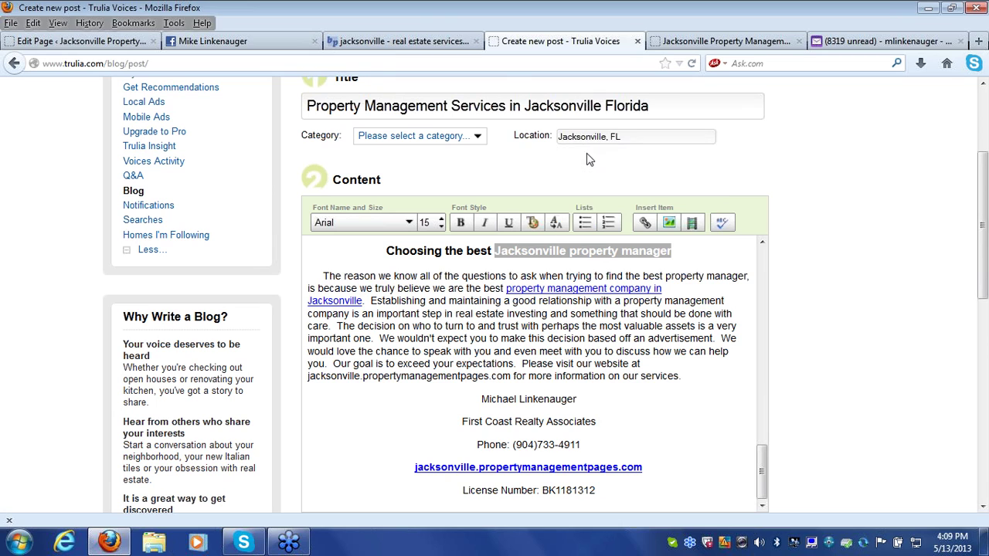
{"action": "scroll", "coordinate": [541, 232], "scroll_direction": "down", "scroll_amount": 5}
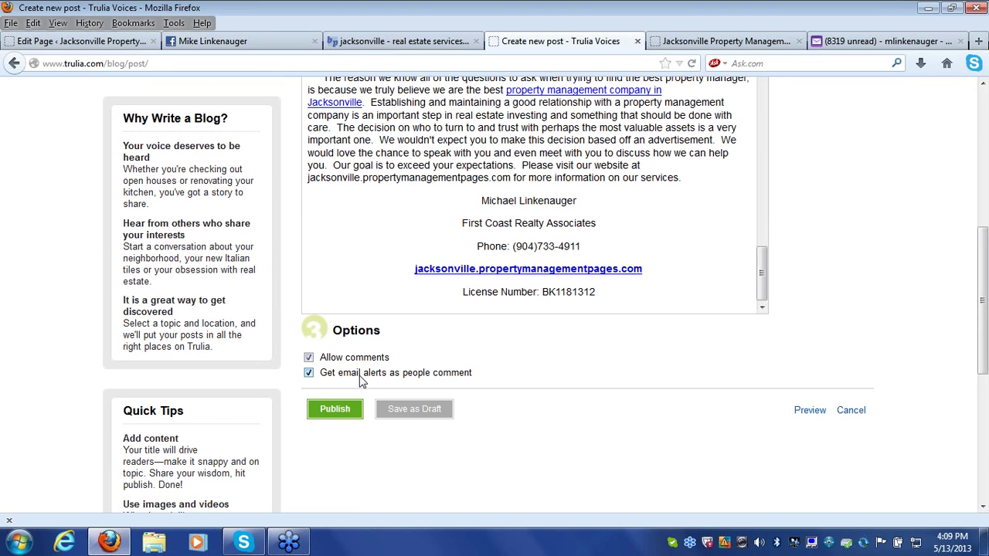
{"action": "left_click", "coordinate": [338, 410]}
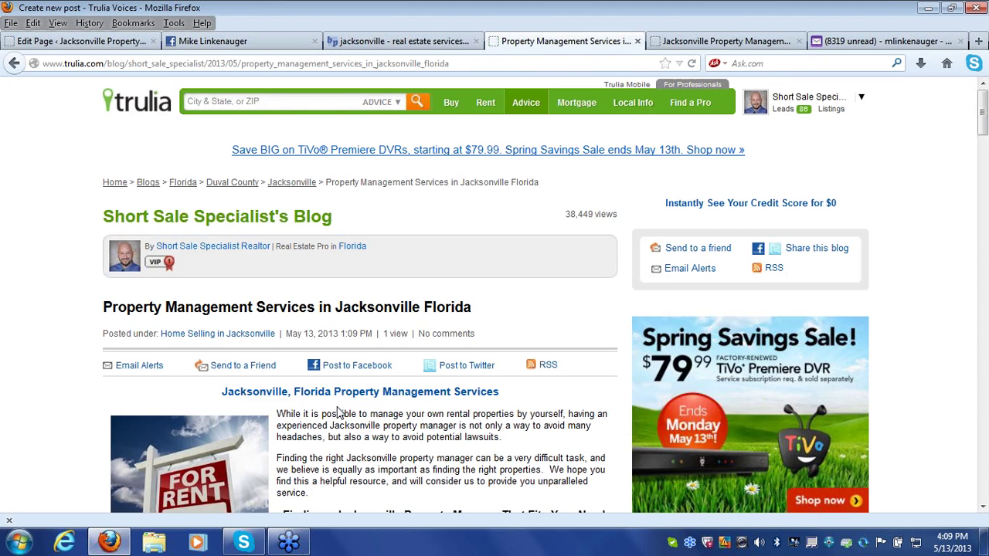
Step: Review the published Trulia post, then return to the WordPress page editor tab
{"action": "scroll", "coordinate": [985, 330], "scroll_direction": "down", "scroll_amount": 5}
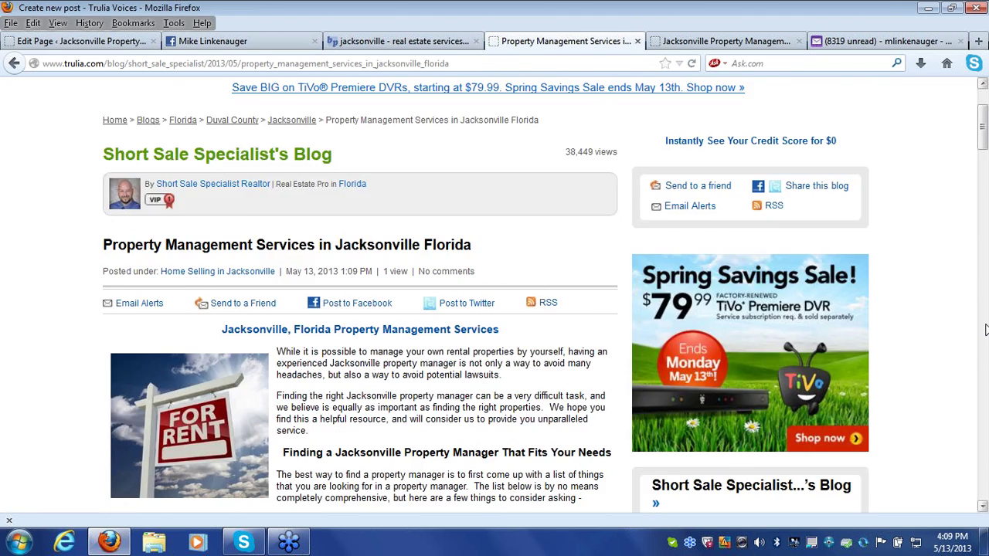
{"action": "left_click", "coordinate": [67, 42]}
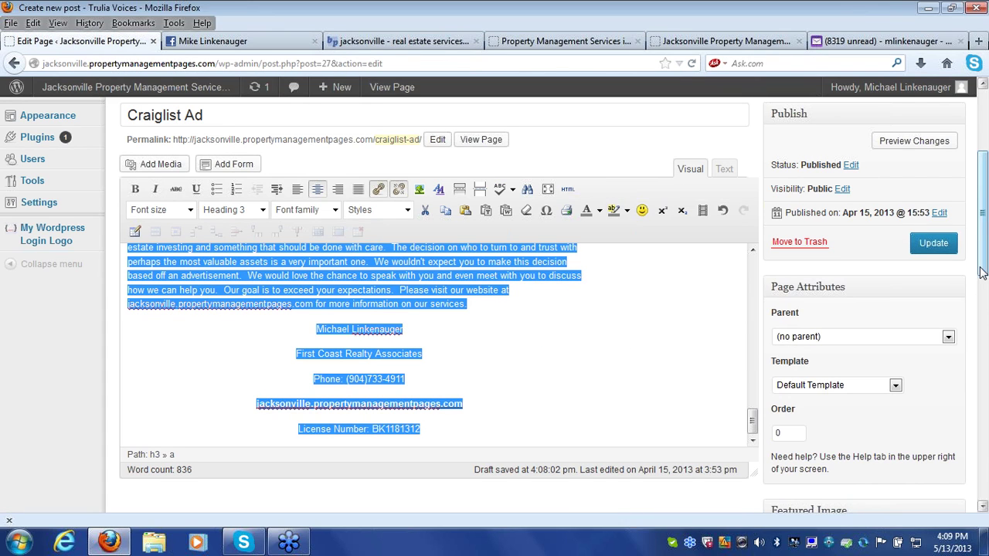
Step: Leave the unsaved Craigslist Ad editor via All Pages and open the Marketing Welcome Email page
{"action": "left_click_drag", "start_coordinate": [982, 272], "coordinate": [981, 221]}
{"action": "mouse_move", "coordinate": [56, 191]}
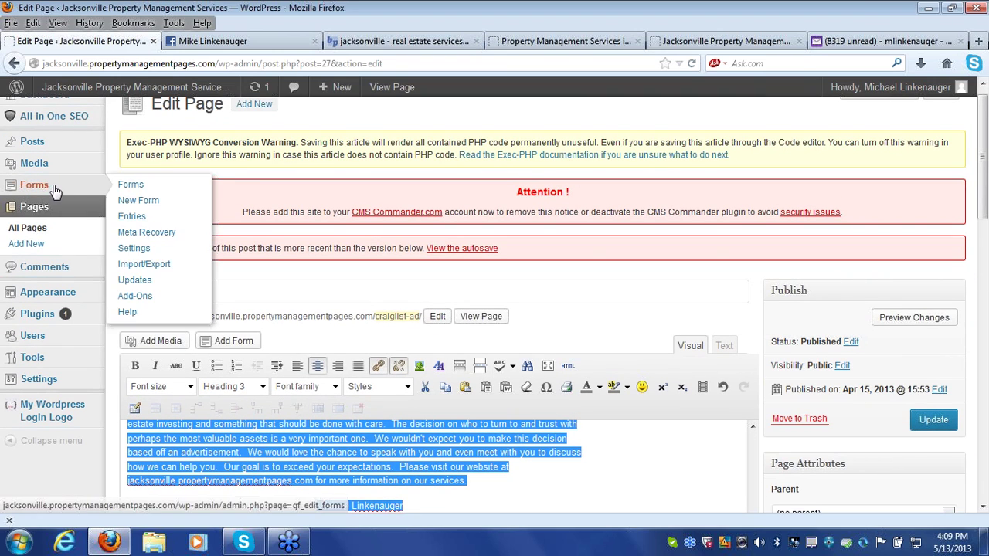
{"action": "left_click", "coordinate": [30, 228]}
{"action": "left_click", "coordinate": [456, 286]}
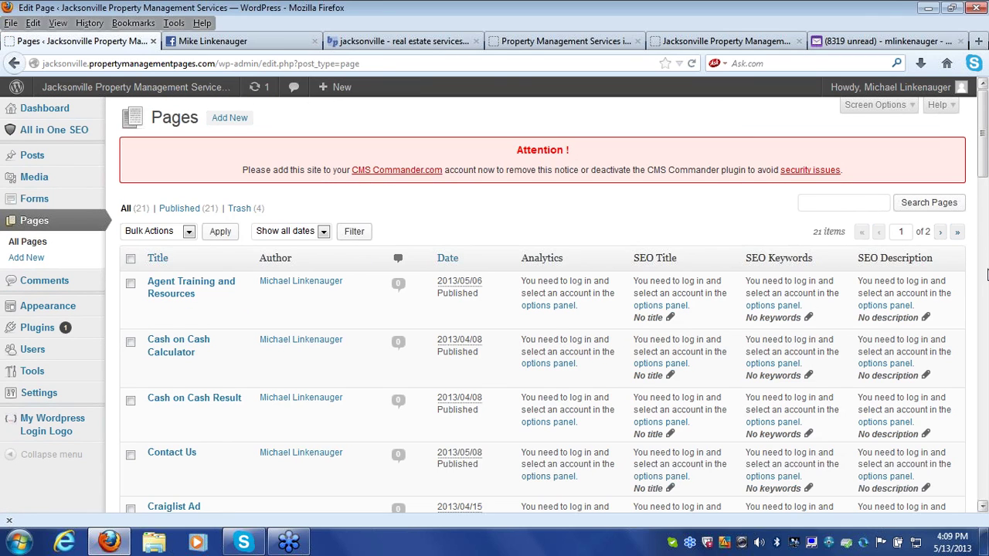
{"action": "left_click", "coordinate": [986, 274]}
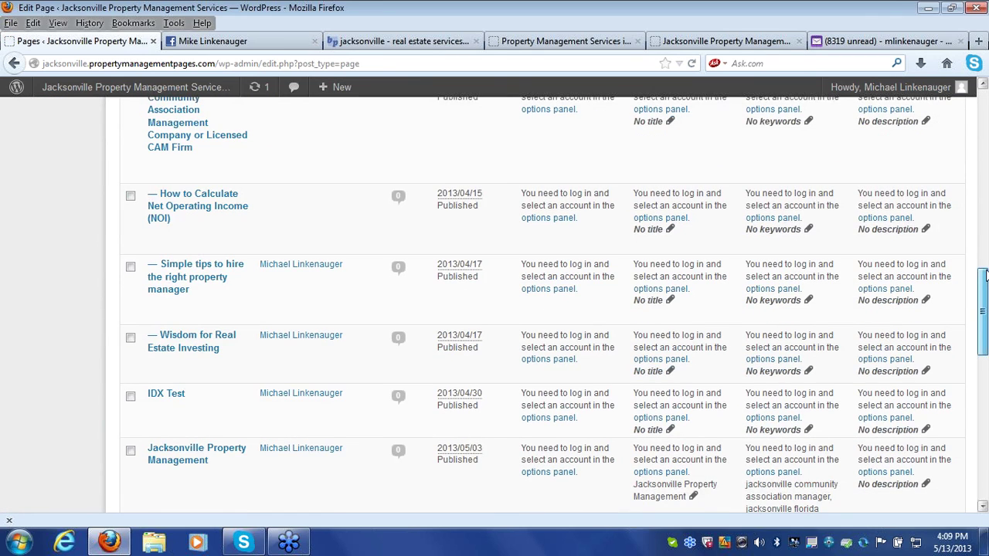
{"action": "scroll", "coordinate": [373, 346], "scroll_direction": "down", "scroll_amount": 10}
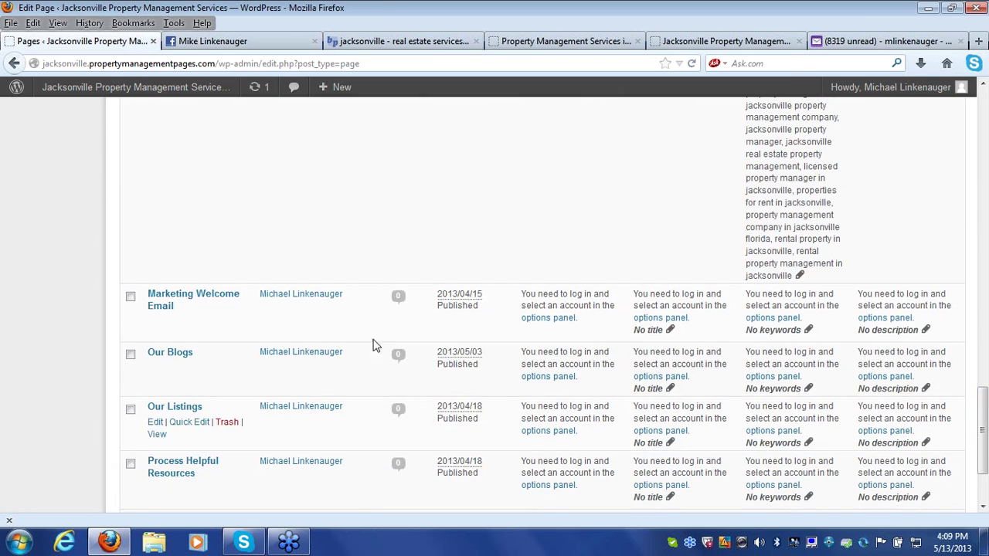
{"action": "left_click", "coordinate": [163, 310]}
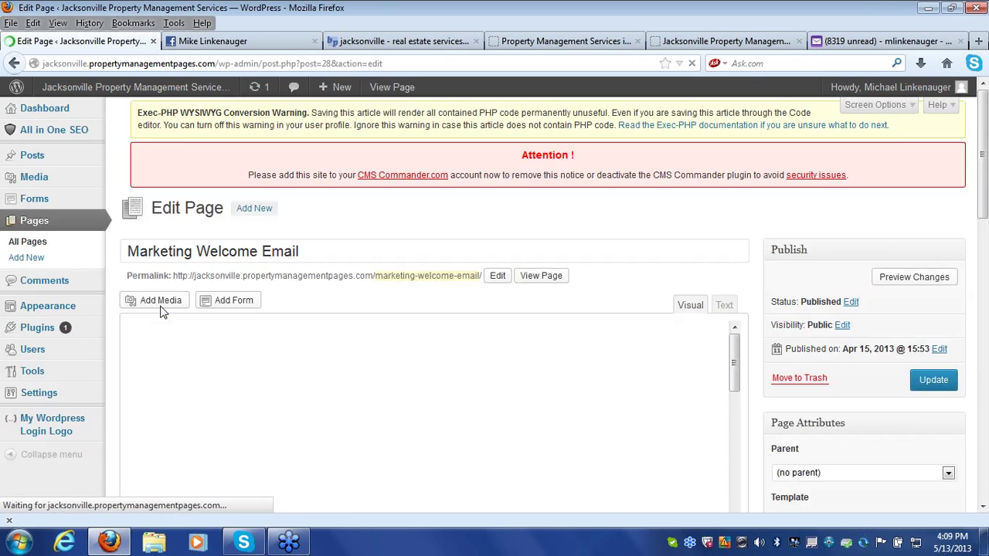
Step: Select and copy the welcome email text on the Marketing Welcome Email page
{"action": "left_click_drag", "start_coordinate": [986, 224], "coordinate": [986, 286]}
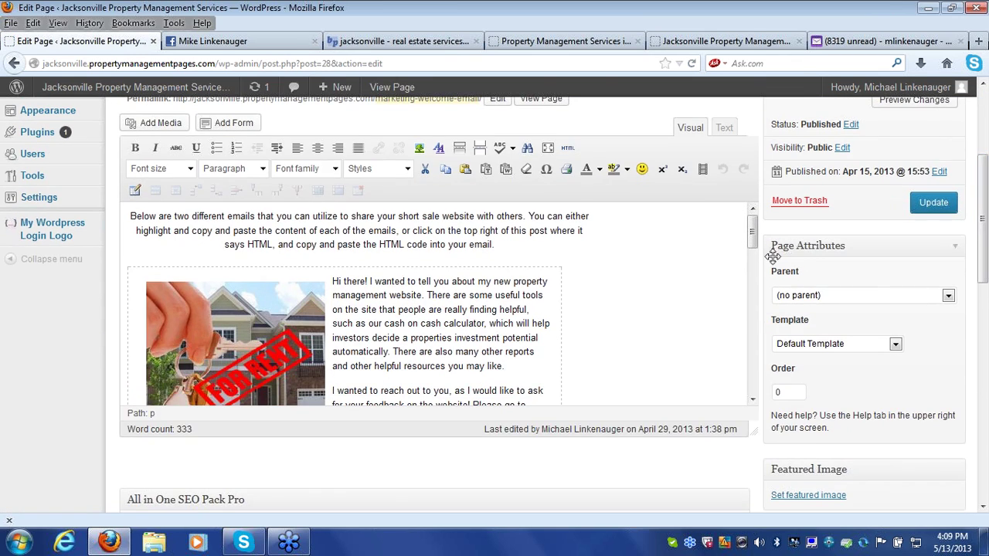
{"action": "mouse_move", "coordinate": [754, 252]}
{"action": "left_mouse_down"}
{"action": "mouse_move", "coordinate": [787, 413]}
{"action": "mouse_move", "coordinate": [775, 353]}
{"action": "mouse_move", "coordinate": [774, 366]}
{"action": "mouse_move", "coordinate": [752, 320]}
{"action": "mouse_move", "coordinate": [734, 322]}
{"action": "left_mouse_up"}
{"action": "mouse_move", "coordinate": [344, 353]}
{"action": "left_mouse_down"}
{"action": "mouse_move", "coordinate": [190, 260]}
{"action": "mouse_move", "coordinate": [158, 202]}
{"action": "mouse_move", "coordinate": [133, 214]}
{"action": "mouse_move", "coordinate": [178, 258]}
{"action": "mouse_move", "coordinate": [348, 247]}
{"action": "mouse_move", "coordinate": [528, 265]}
{"action": "mouse_move", "coordinate": [513, 264]}
{"action": "left_mouse_up"}
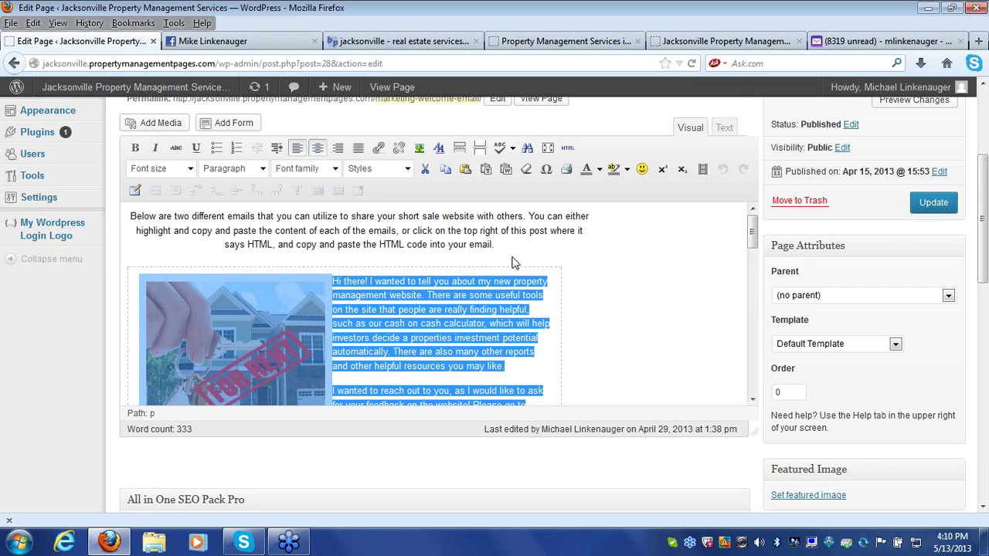
{"action": "right_click", "coordinate": [371, 298]}
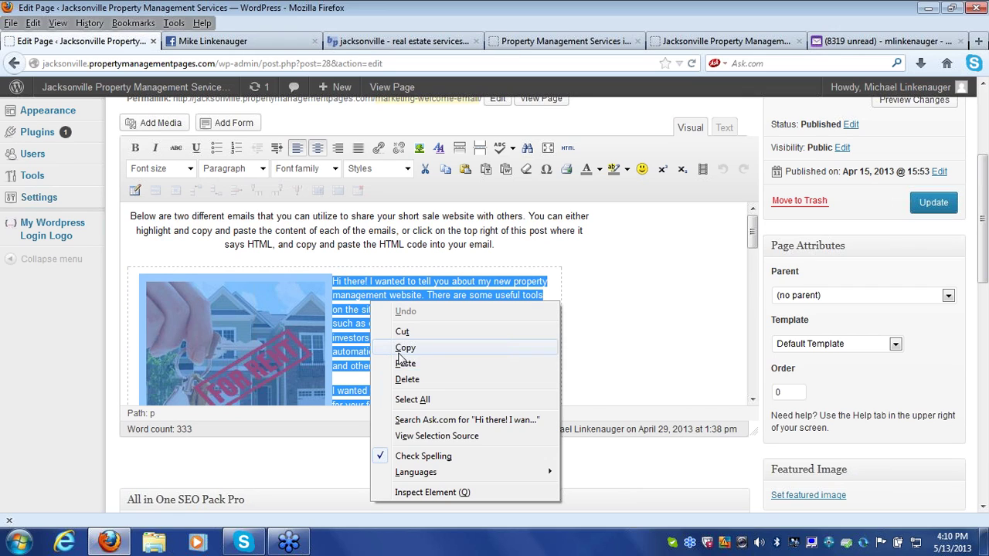
{"action": "left_click", "coordinate": [399, 352]}
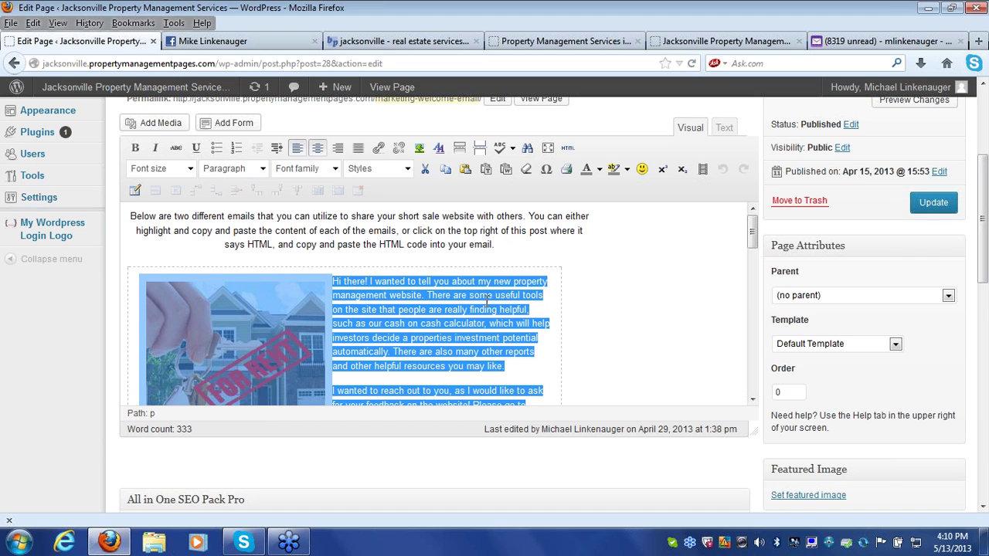
Step: Insert a blank line above the email block and update the page
{"action": "left_click", "coordinate": [525, 256]}
{"action": "key", "text": "Return"}
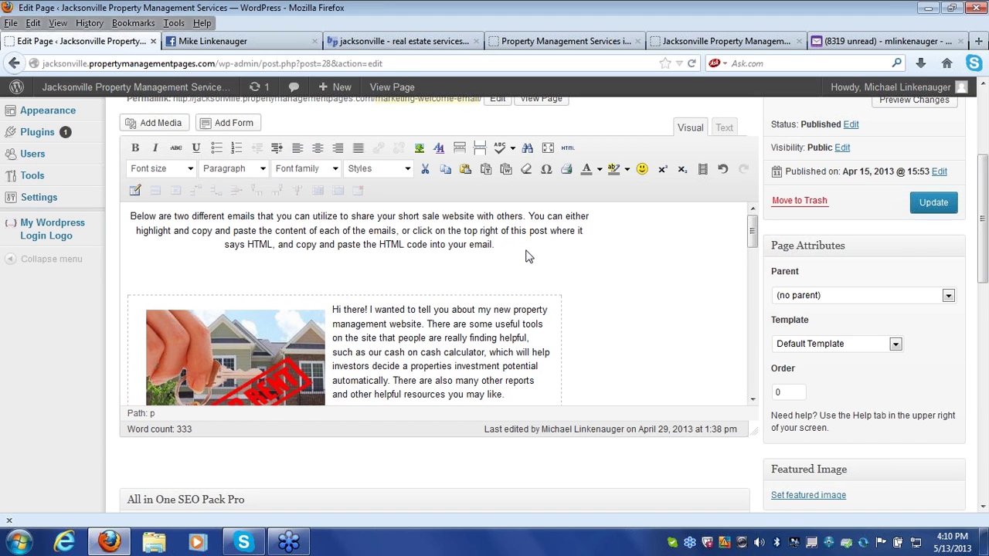
{"action": "left_click_drag", "start_coordinate": [753, 245], "coordinate": [742, 272]}
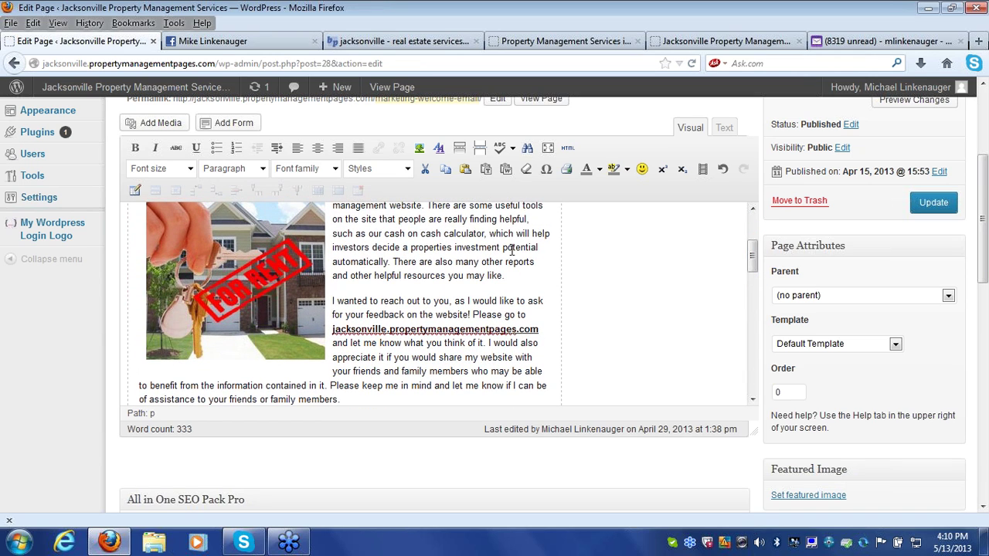
{"action": "left_click_drag", "start_coordinate": [485, 234], "coordinate": [402, 240]}
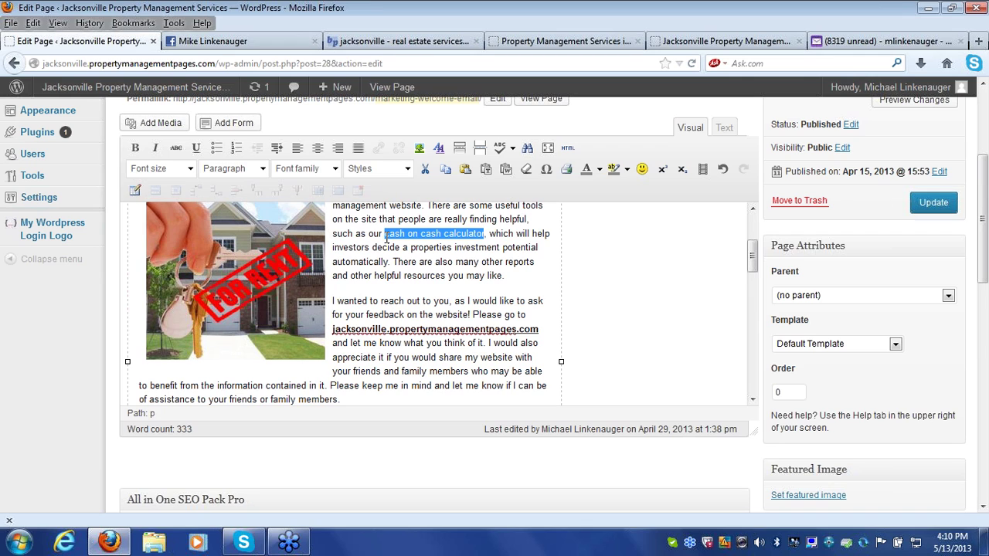
{"action": "left_click", "coordinate": [635, 287]}
{"action": "left_click_drag", "start_coordinate": [751, 266], "coordinate": [738, 231]}
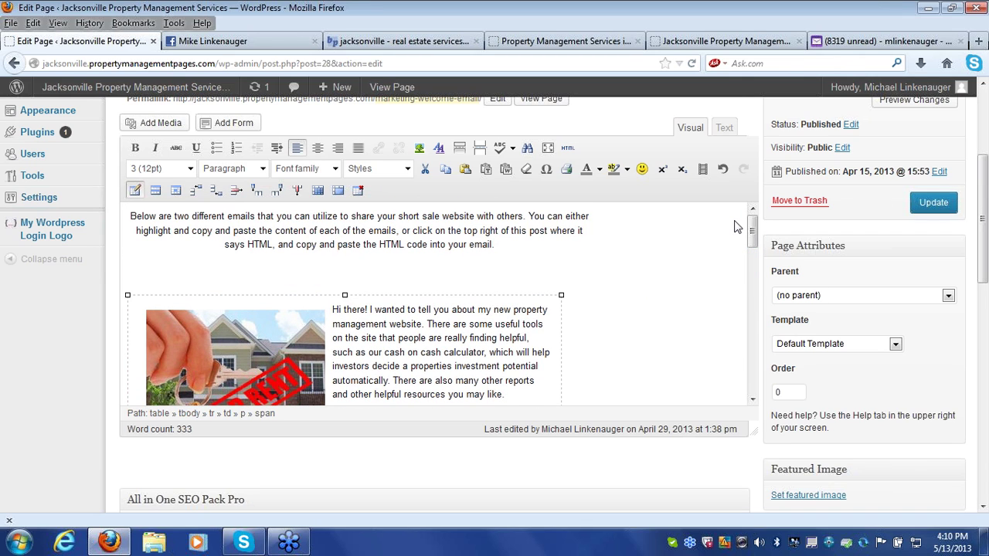
{"action": "left_click", "coordinate": [936, 206]}
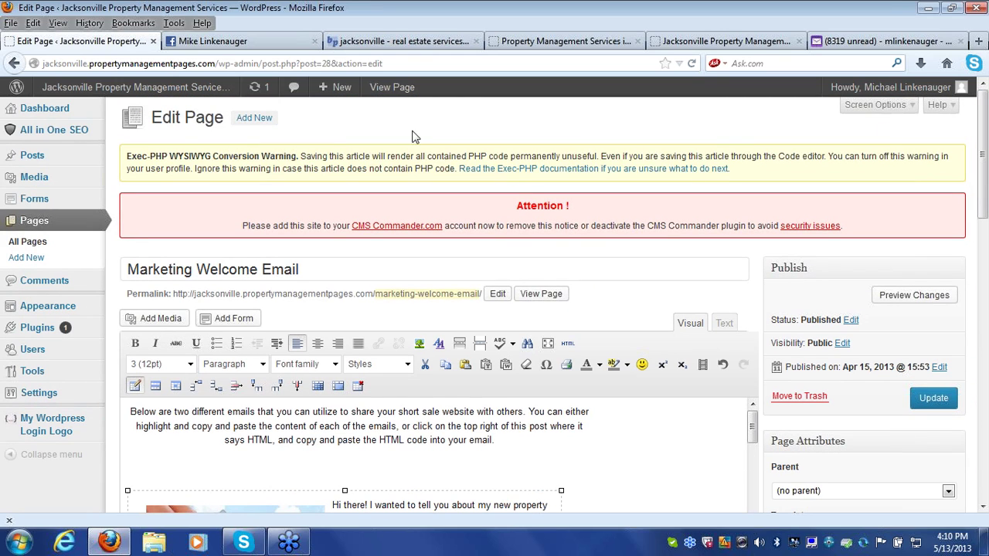
Step: Trim the admin path from the URL and leave the page editor
{"action": "left_click_drag", "start_coordinate": [220, 66], "coordinate": [394, 68]}
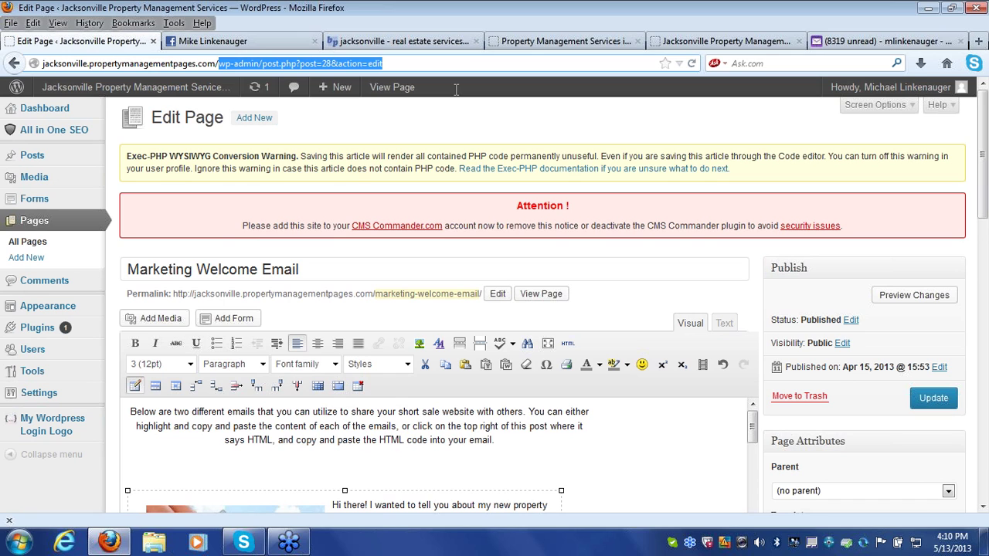
{"action": "key", "text": "BackSpace"}
{"action": "key", "text": "Return"}
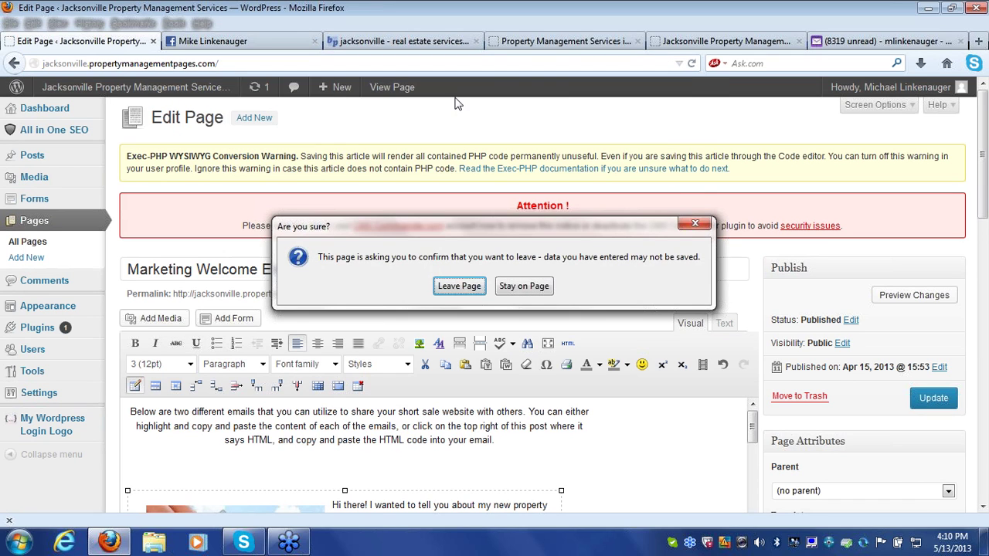
{"action": "left_click", "coordinate": [452, 288]}
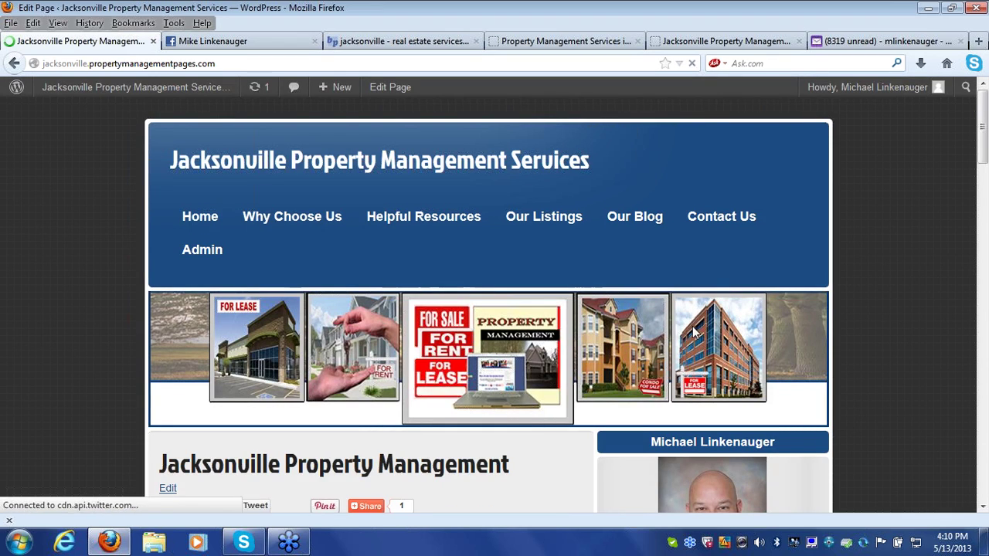
Step: Log out of the admin account and load the site's home page
{"action": "mouse_move", "coordinate": [894, 88]}
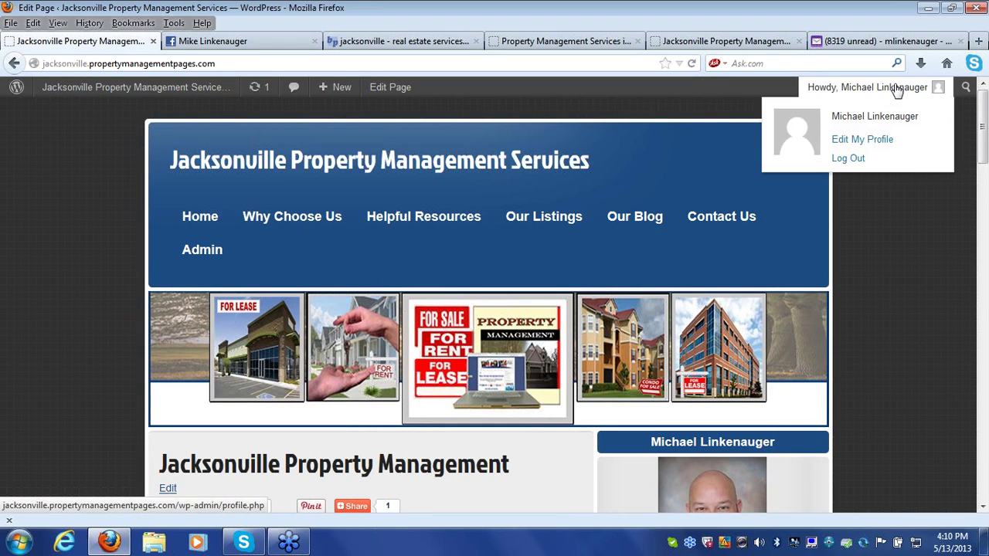
{"action": "left_click", "coordinate": [856, 164]}
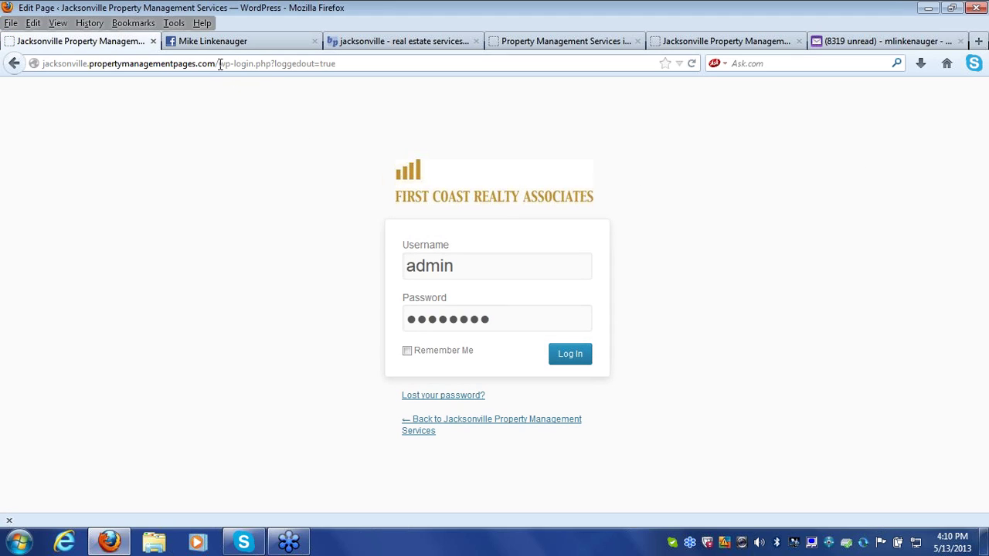
{"action": "left_click_drag", "start_coordinate": [219, 63], "coordinate": [457, 71]}
{"action": "key", "text": "BackSpace"}
{"action": "key", "text": "Return"}
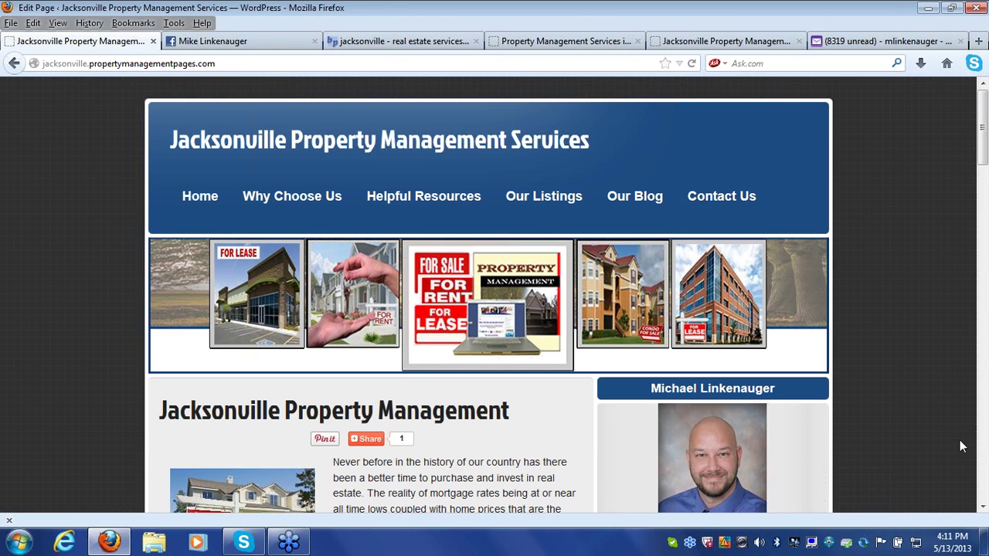
Step: Scroll to the social icons below the home page post and bring up the AddThis share menu
{"action": "left_click", "coordinate": [983, 508]}
{"action": "scroll", "coordinate": [983, 508], "scroll_direction": "down", "scroll_amount": 5}
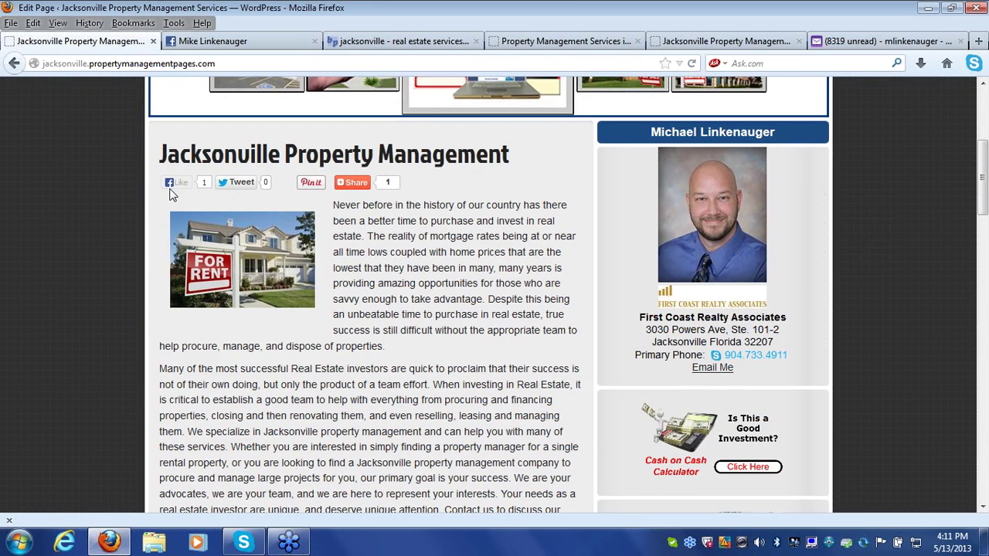
{"action": "left_click_drag", "start_coordinate": [985, 215], "coordinate": [983, 413]}
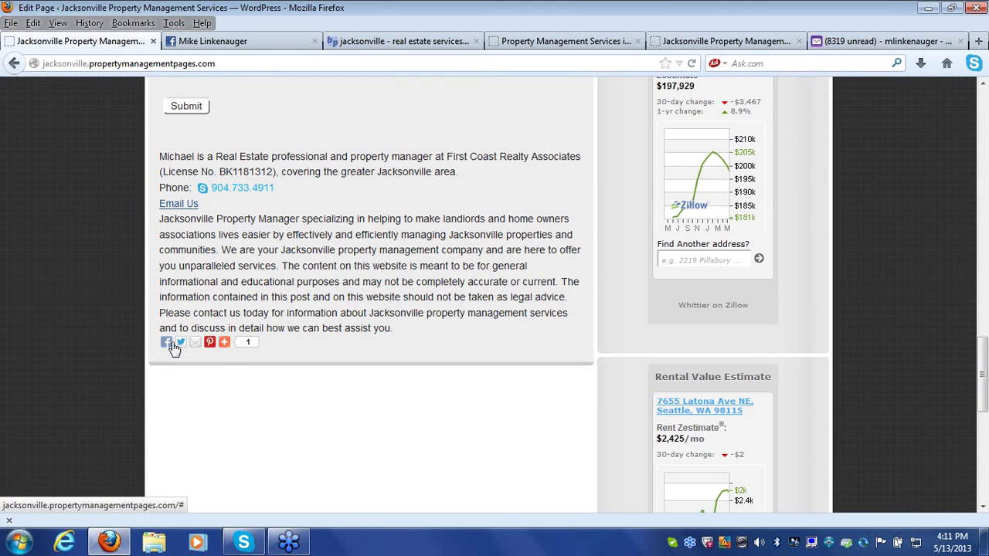
{"action": "mouse_move", "coordinate": [228, 350]}
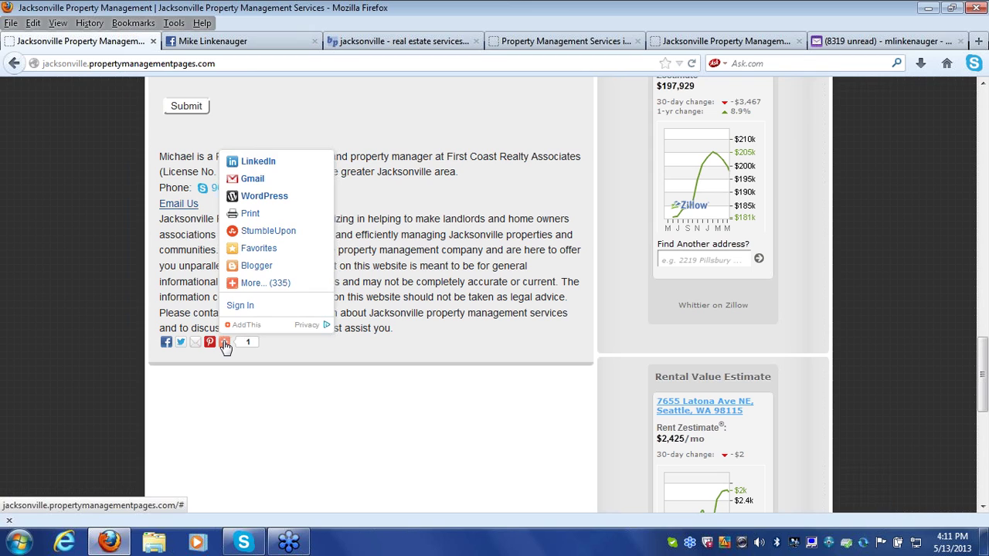
Step: Share the home page on LinkedIn with the house thumbnail and Post to updates on
{"action": "left_click", "coordinate": [252, 164]}
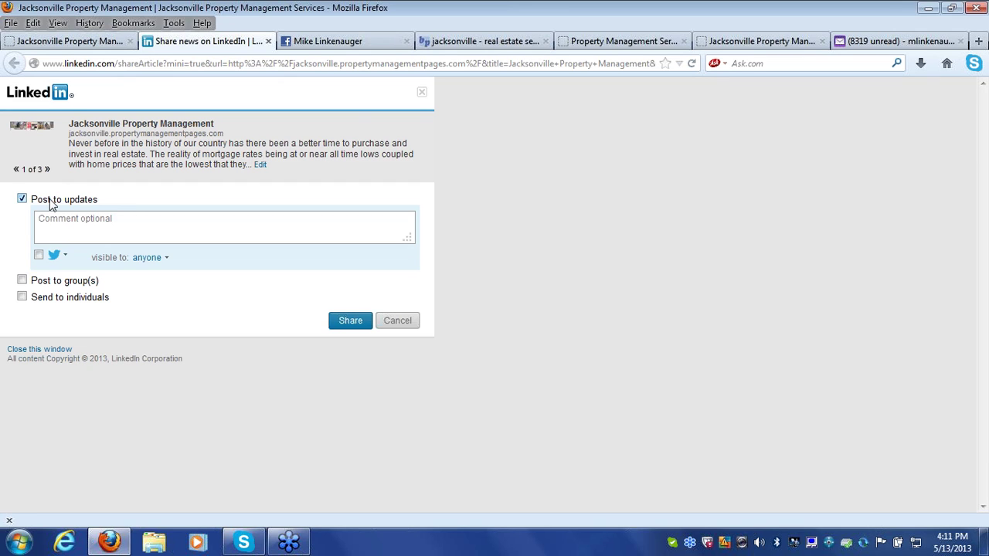
{"action": "left_click", "coordinate": [23, 199]}
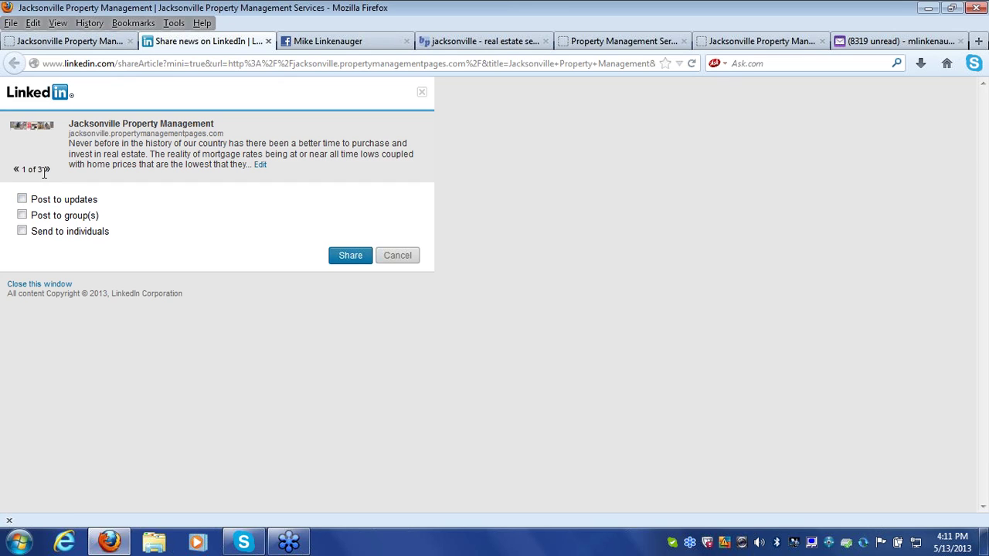
{"action": "left_click", "coordinate": [47, 169]}
{"action": "left_click", "coordinate": [47, 169]}
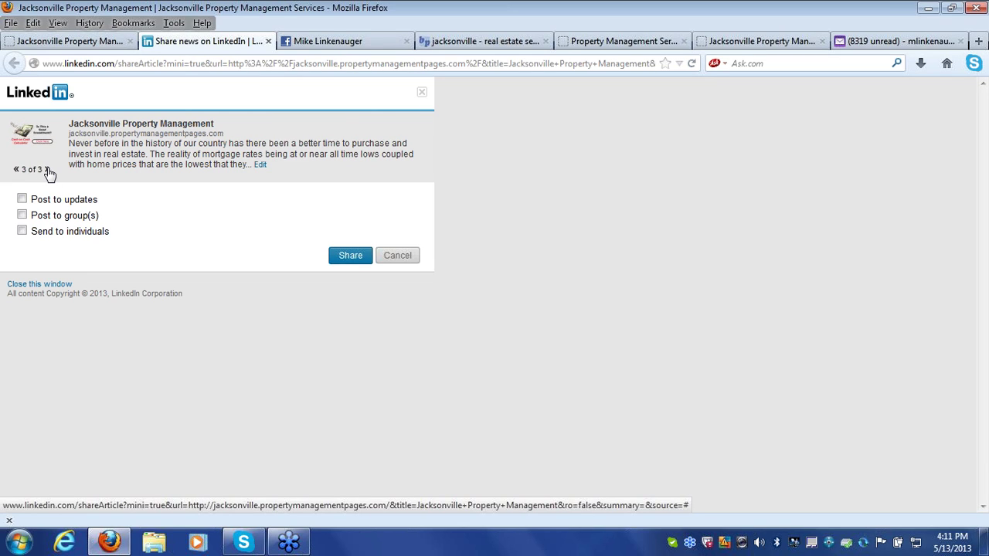
{"action": "left_click", "coordinate": [15, 170]}
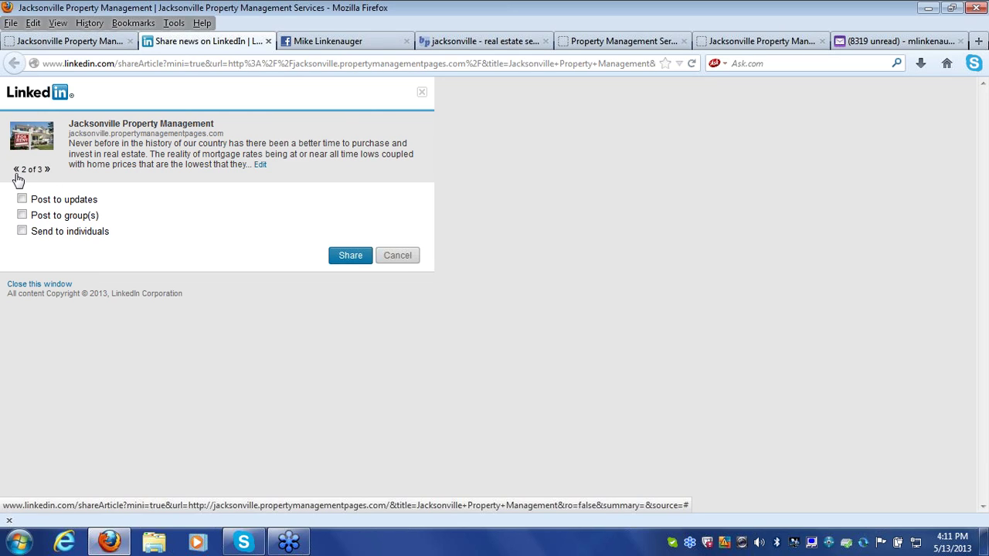
{"action": "left_click", "coordinate": [22, 200]}
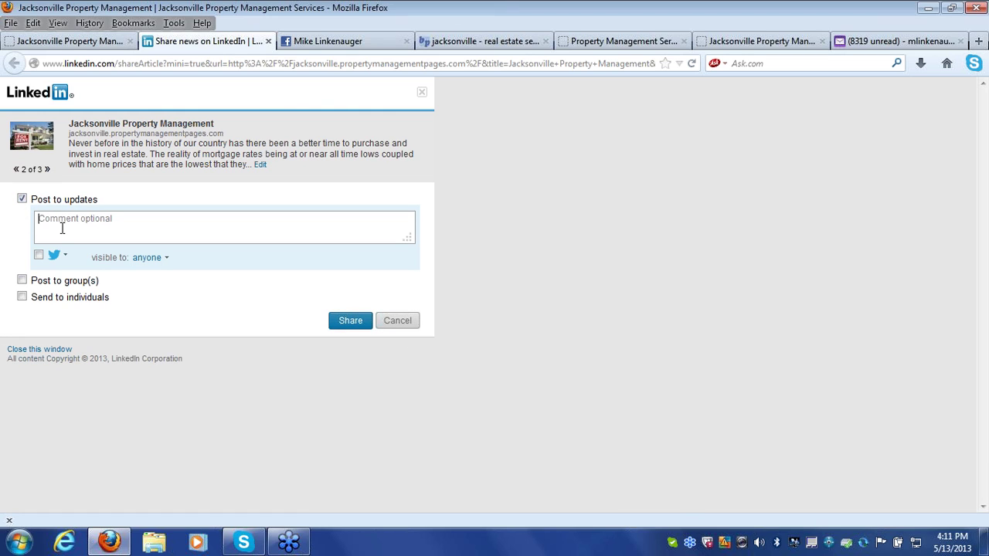
Step: Also post the share to the Jacksonville Business Journal group and ready the comment box
{"action": "left_click", "coordinate": [22, 281]}
{"action": "left_click", "coordinate": [124, 304]}
{"action": "type", "text": "ja"}
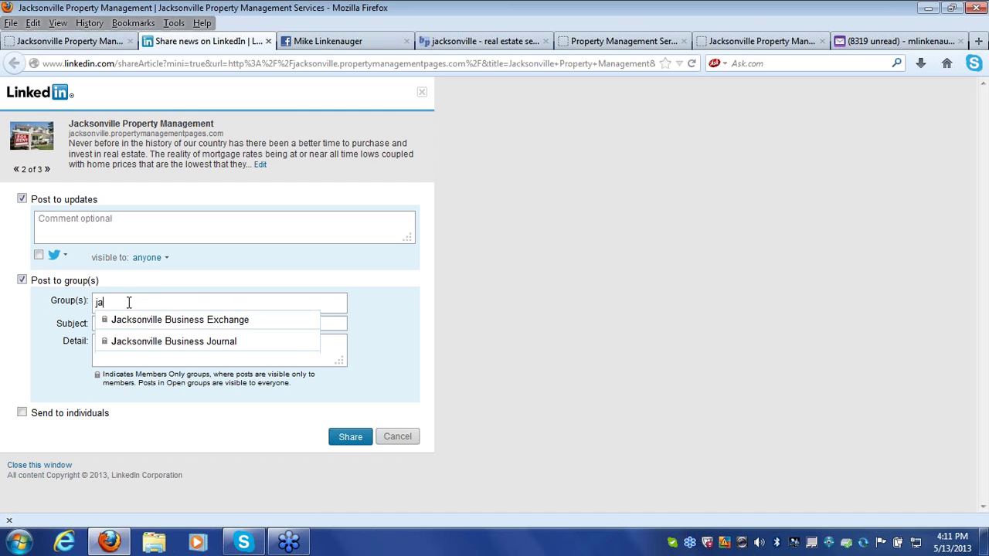
{"action": "left_click", "coordinate": [187, 342]}
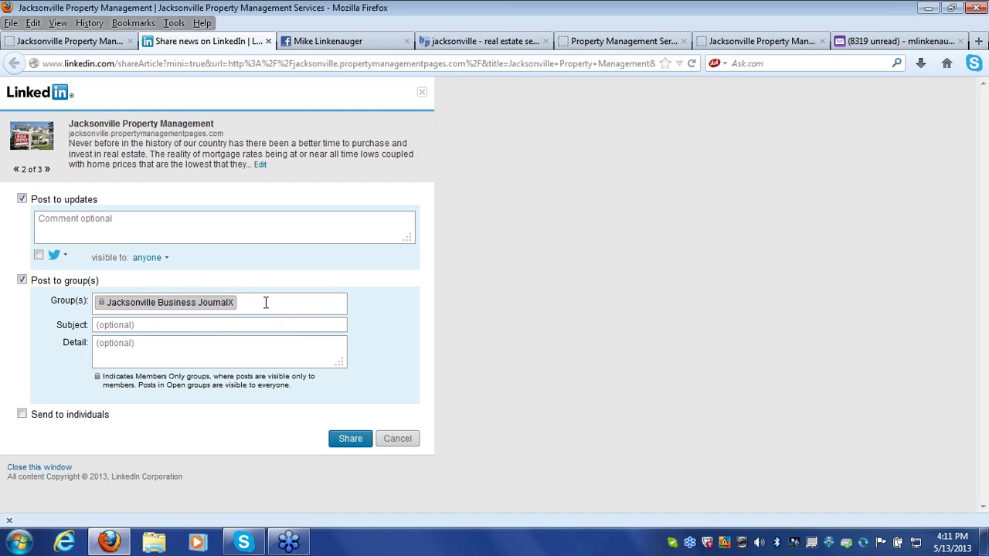
{"action": "left_click", "coordinate": [158, 225]}
Step: Return to the home page, review its share count of 2, and open the Cash on Cash Calculator page
{"action": "left_click", "coordinate": [76, 43]}
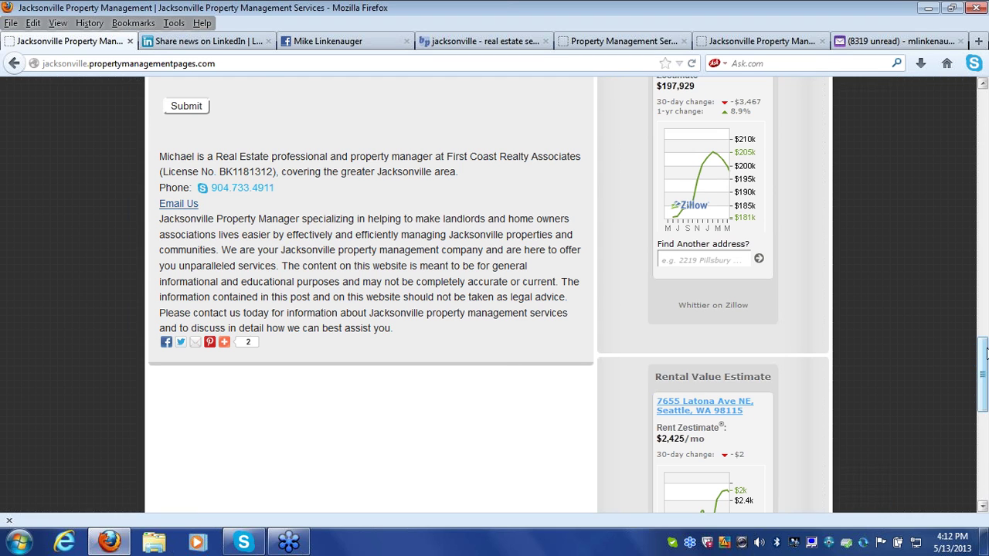
{"action": "left_click_drag", "start_coordinate": [983, 332], "coordinate": [983, 132]}
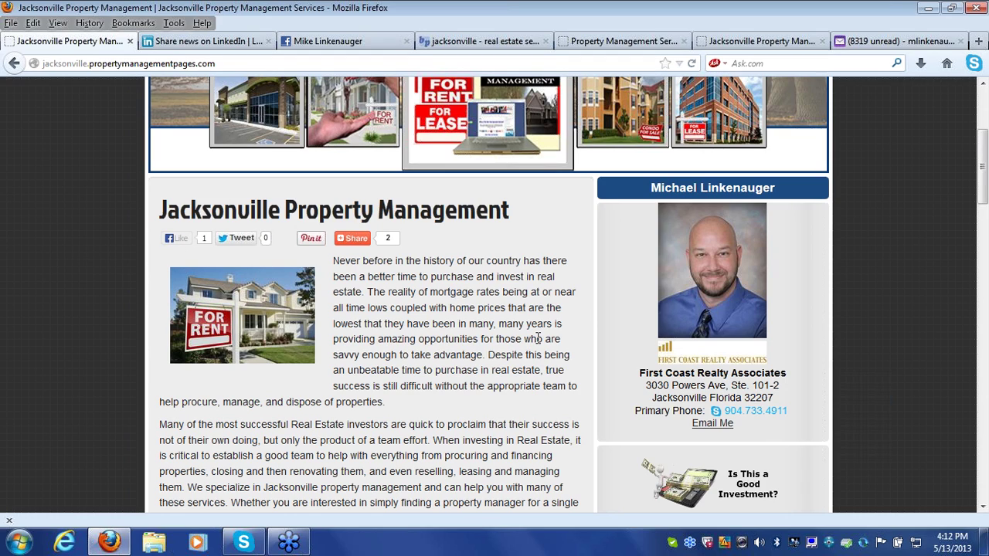
{"action": "left_click_drag", "start_coordinate": [980, 148], "coordinate": [956, 184]}
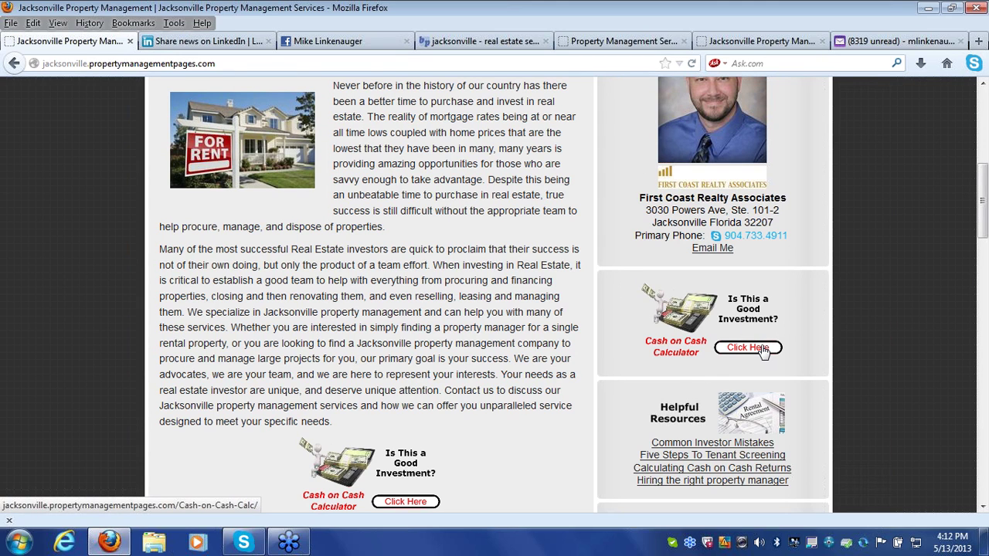
{"action": "left_click", "coordinate": [763, 350]}
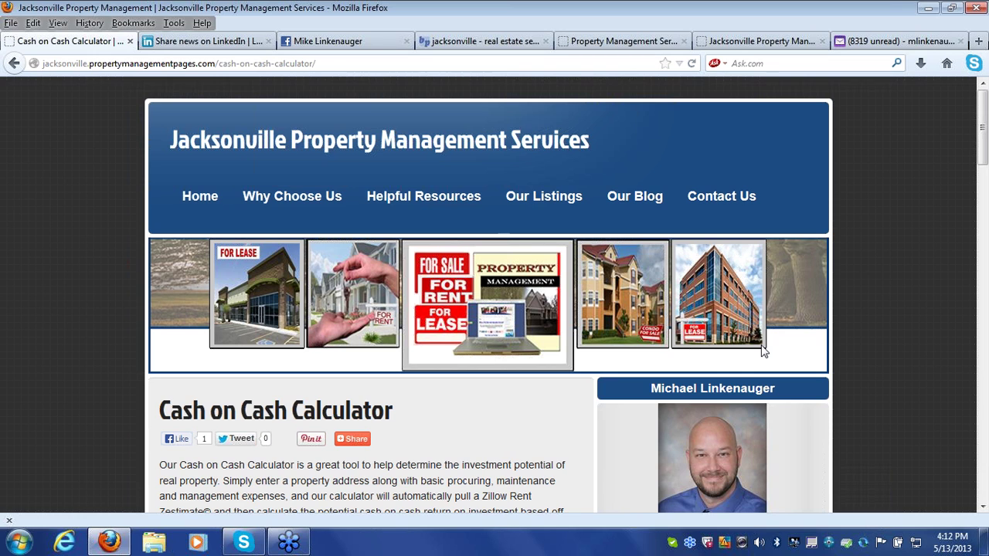
Step: Like the Cash on Cash Calculator page on Facebook, raising likes to 2, and begin a comment
{"action": "left_click", "coordinate": [983, 508]}
{"action": "left_click_drag", "start_coordinate": [983, 508], "coordinate": [983, 507]}
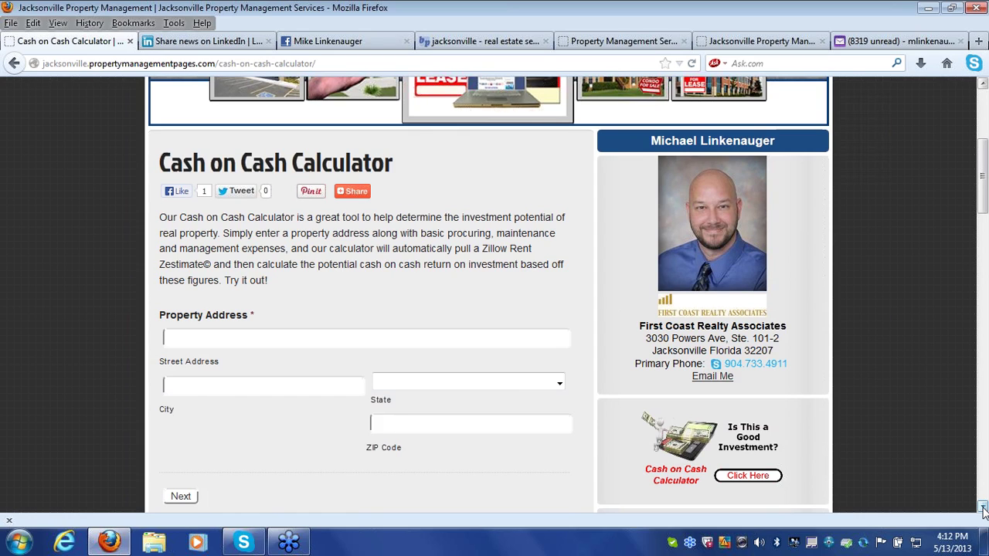
{"action": "left_click", "coordinate": [179, 192]}
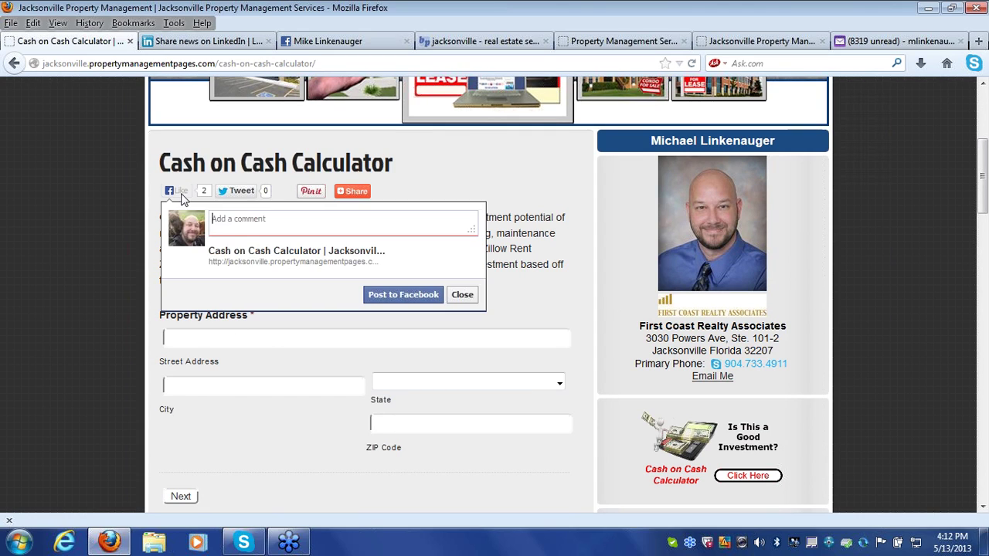
{"action": "left_click", "coordinate": [321, 225]}
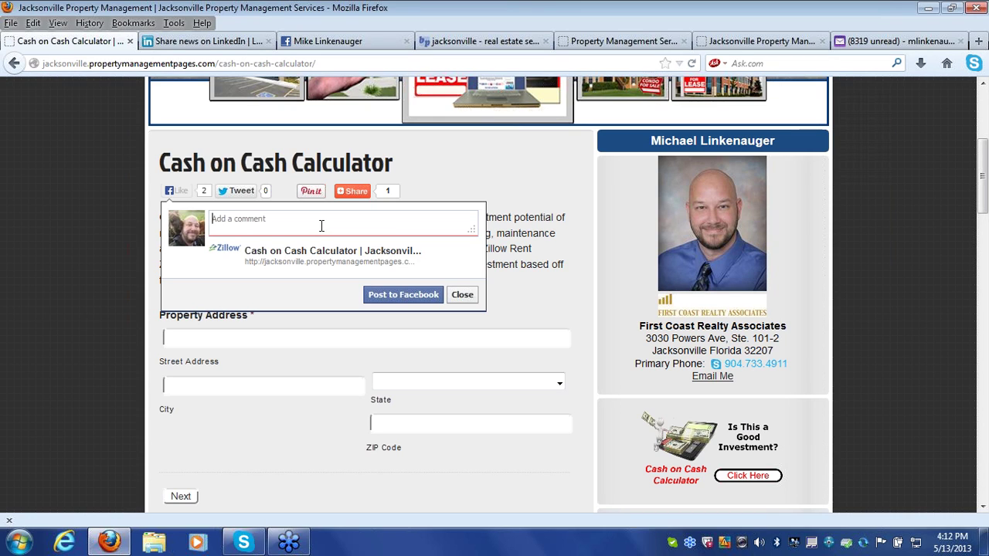